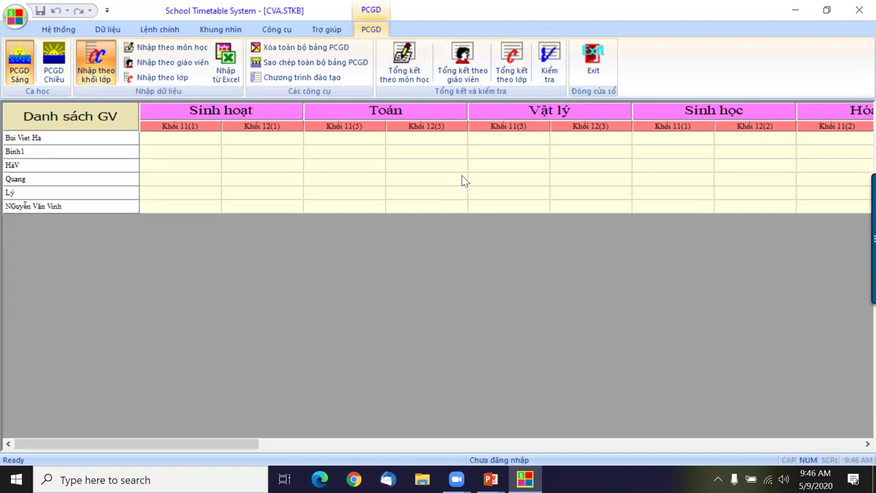
Switch the teaching-assignment table to the afternoon session (PCGD Chiều)
left_click(51, 72)
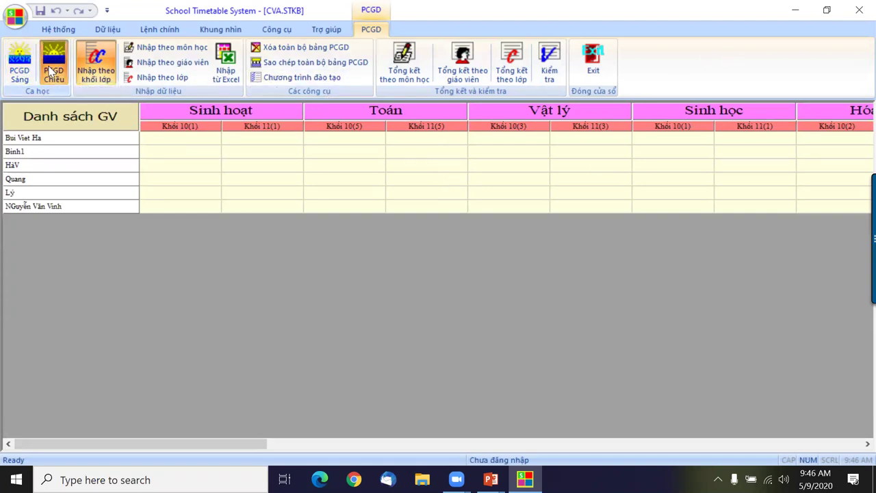
left_click(54, 77)
left_click(54, 77)
left_click(44, 77)
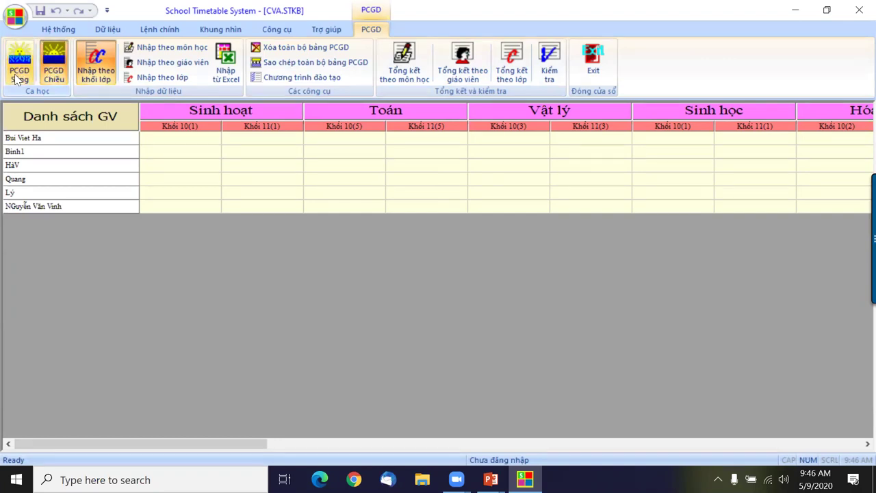
left_click(56, 78)
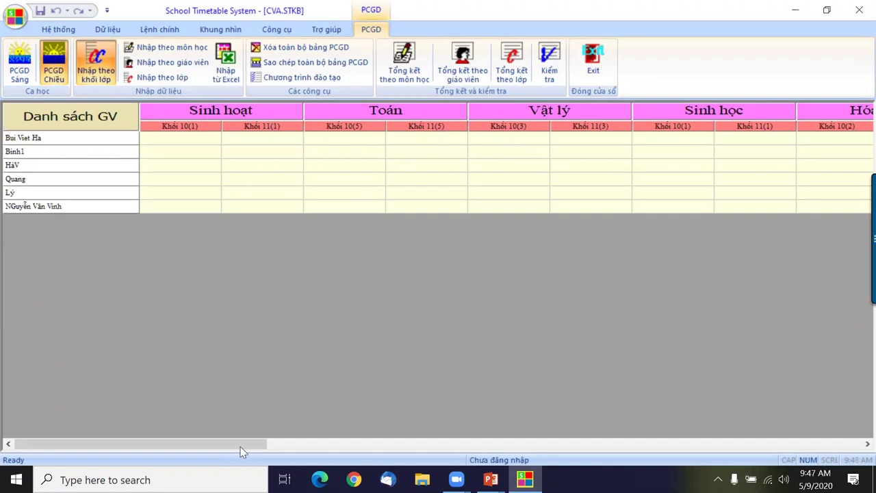
Limit the afternoon assignment table to the Toán teacher group
left_click_drag(258, 447, 216, 456)
right_click(67, 122)
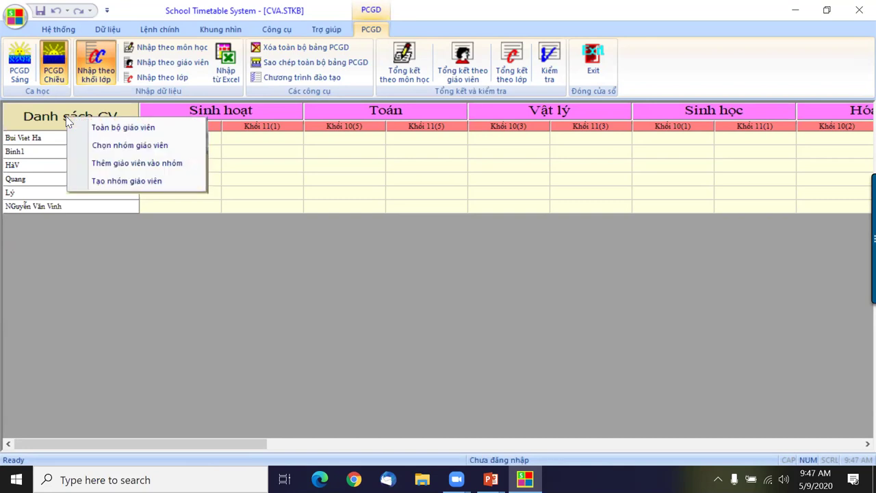
left_click(135, 145)
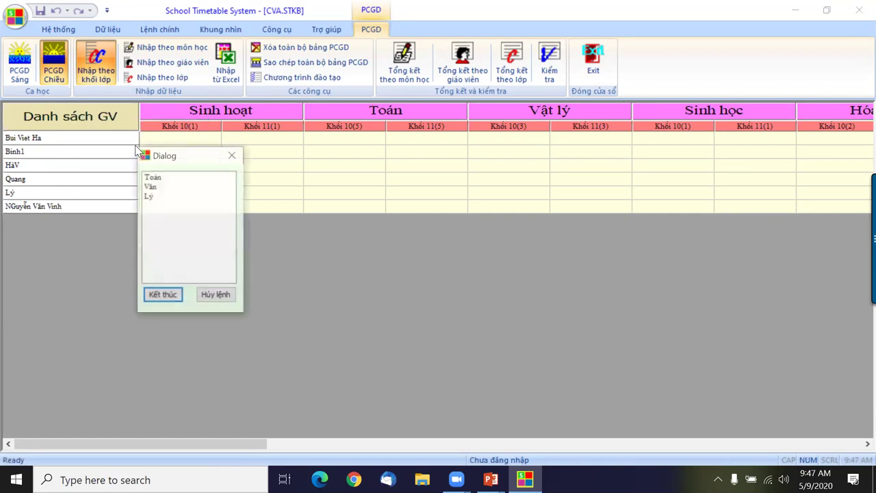
left_click(154, 179)
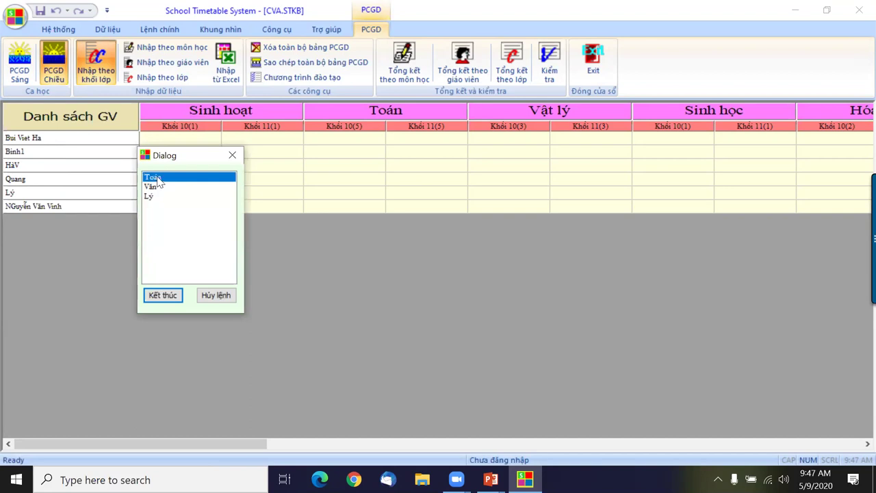
left_click(169, 297)
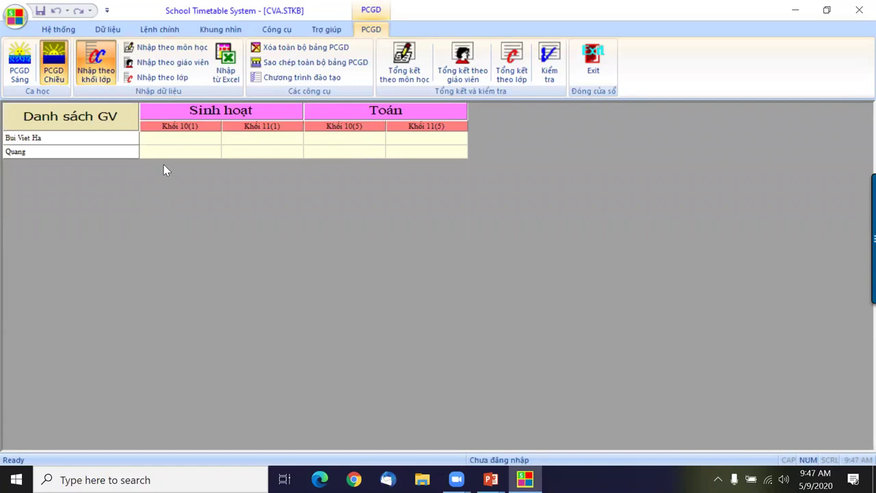
Assign class 10A to the first listed teacher for Sinh hoạt in Khối 10
left_click(178, 142)
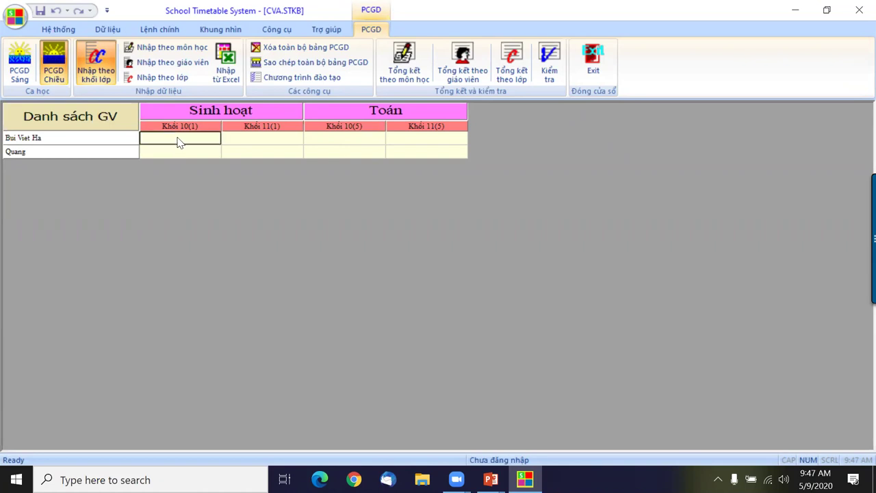
right_click(177, 142)
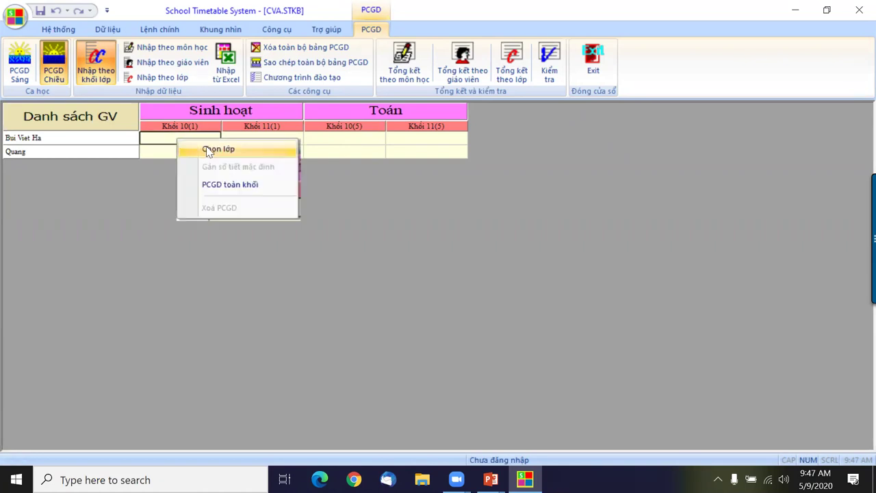
left_click(210, 149)
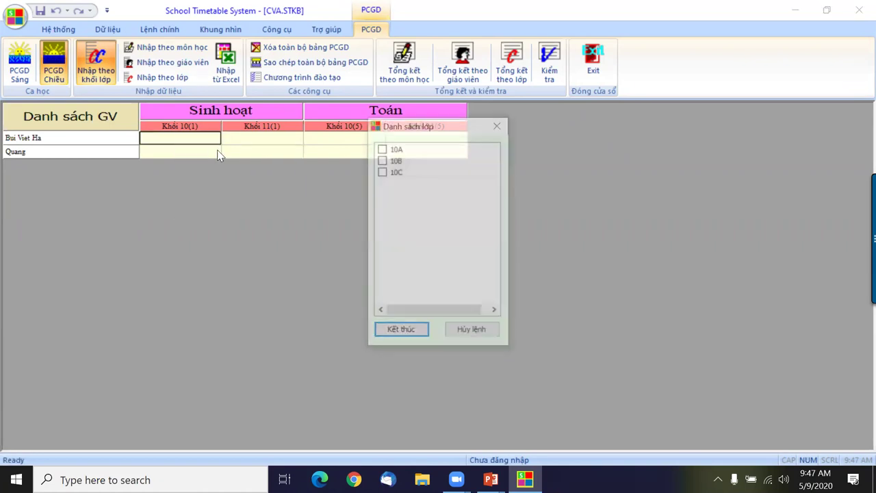
left_click(393, 151)
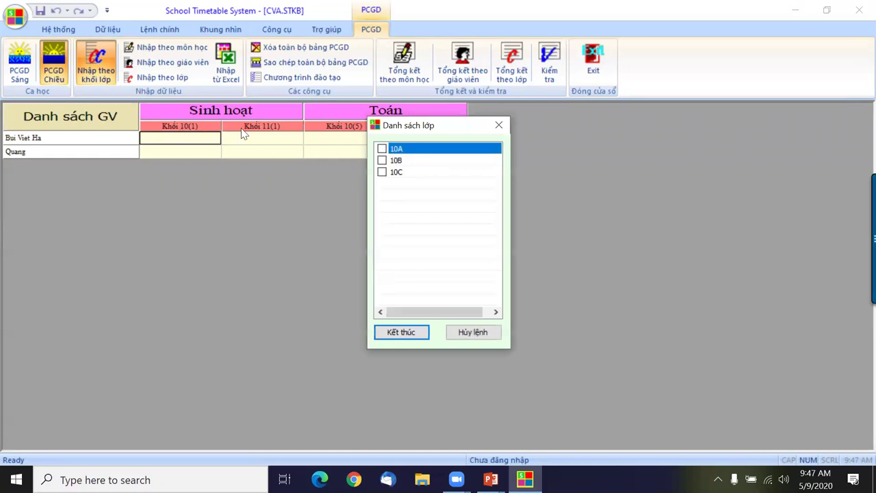
left_click(381, 149)
left_click(400, 333)
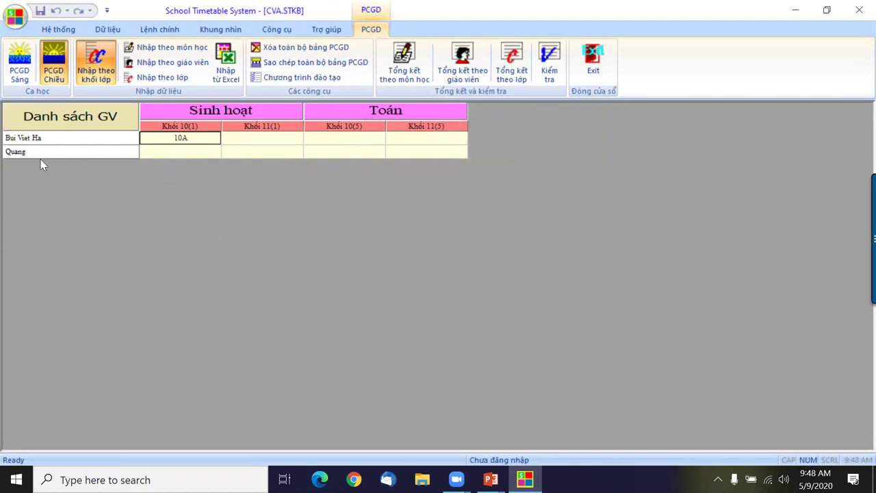
Assign class 11C to the second listed teacher for Sinh hoạt in Khối 11
left_click(265, 156)
right_click(266, 155)
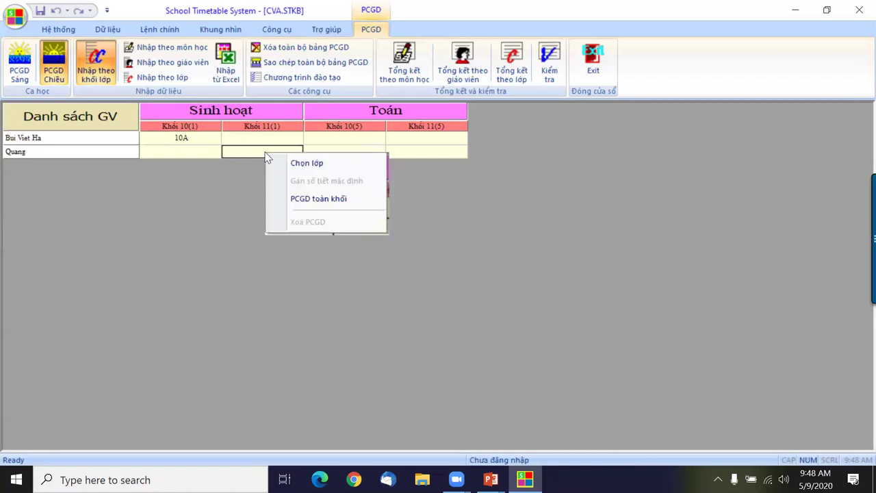
left_click(303, 164)
left_click(381, 172)
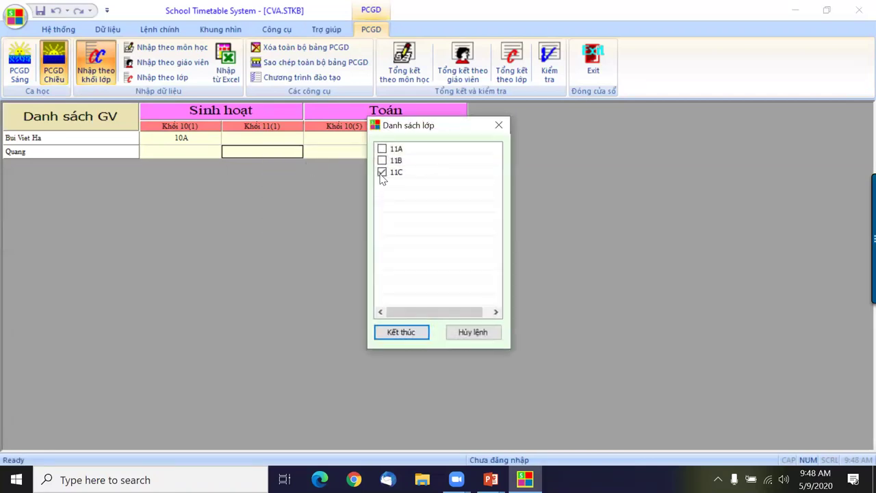
left_click(401, 332)
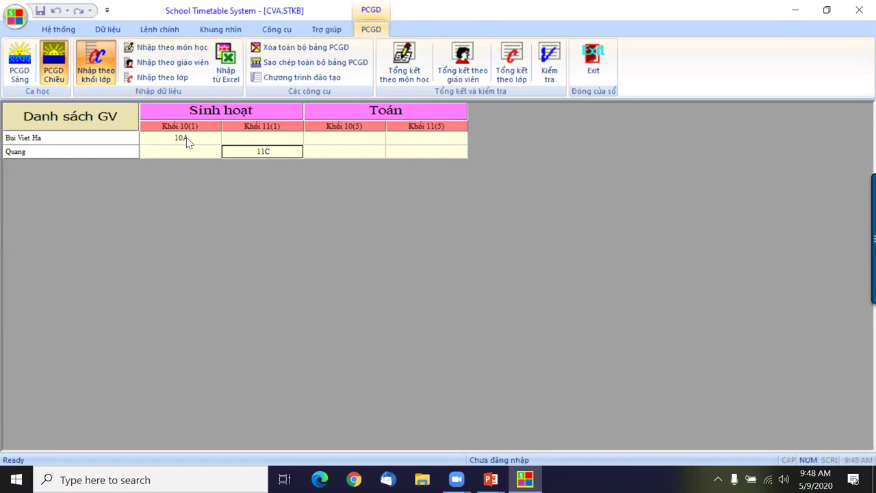
Assign classes 10A and 10B to the first listed teacher for Toán in Khối 10
left_click(348, 138)
right_click(347, 138)
left_click(388, 155)
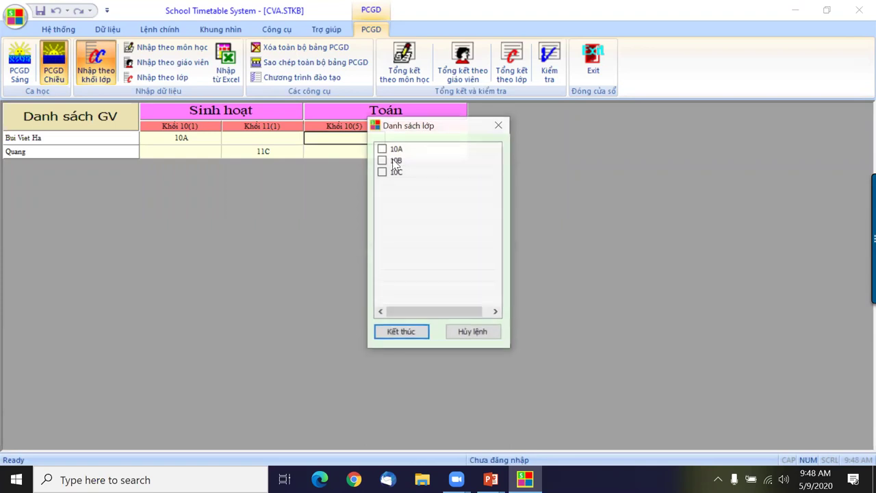
left_click(382, 148)
left_click(383, 160)
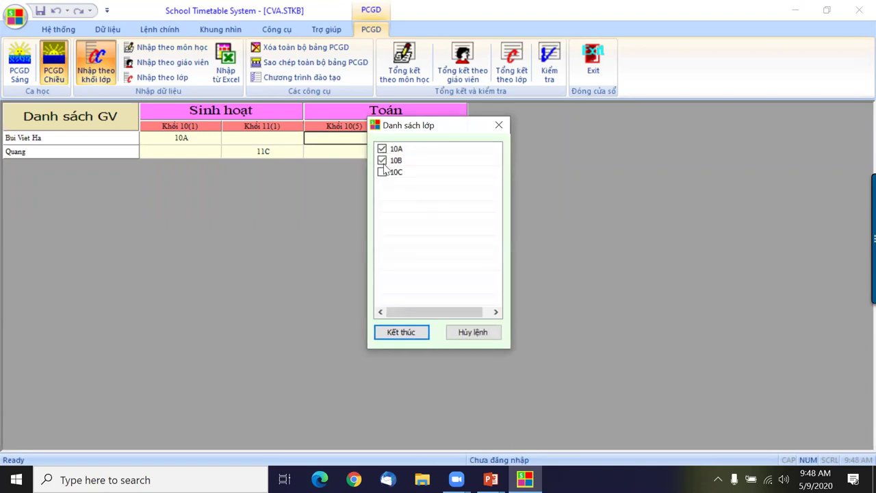
left_click(403, 334)
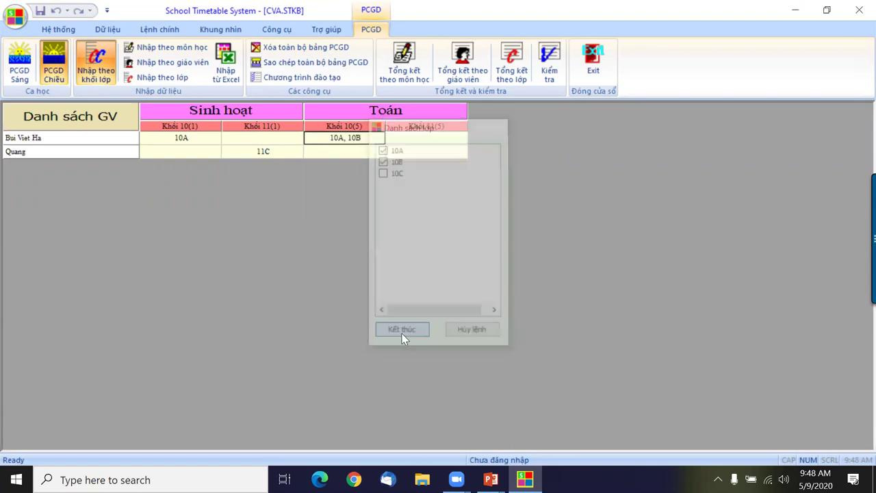
Assign class 10C to the second listed teacher for Toán in Khối 10
left_click(331, 156)
right_click(331, 156)
left_click(349, 165)
left_click(385, 150)
left_click(402, 334)
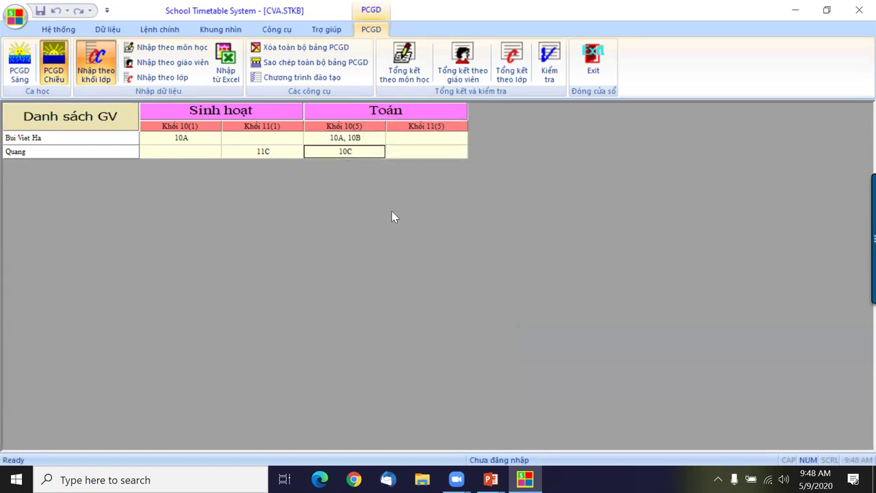
Assign classes 11A, 11B and 11C to the second listed teacher for Toán in Khối 11
left_click(425, 157)
right_click(425, 158)
left_click(450, 166)
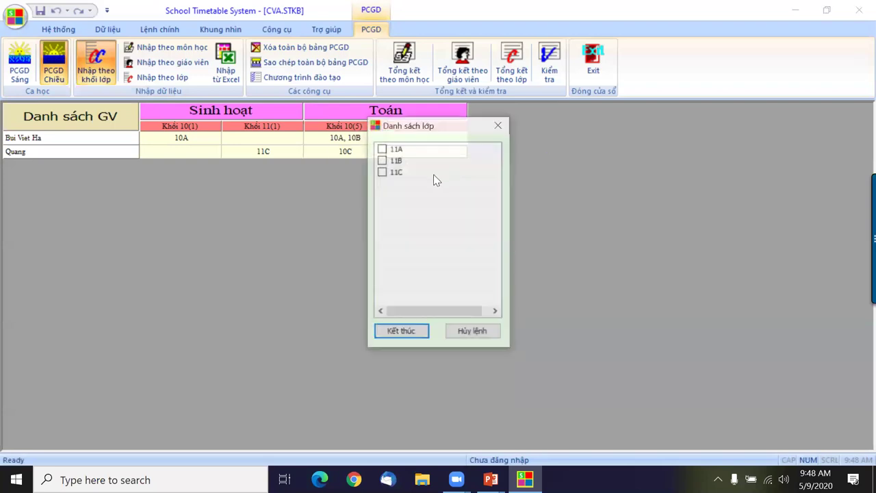
left_click(382, 148)
left_click(382, 160)
left_click(382, 172)
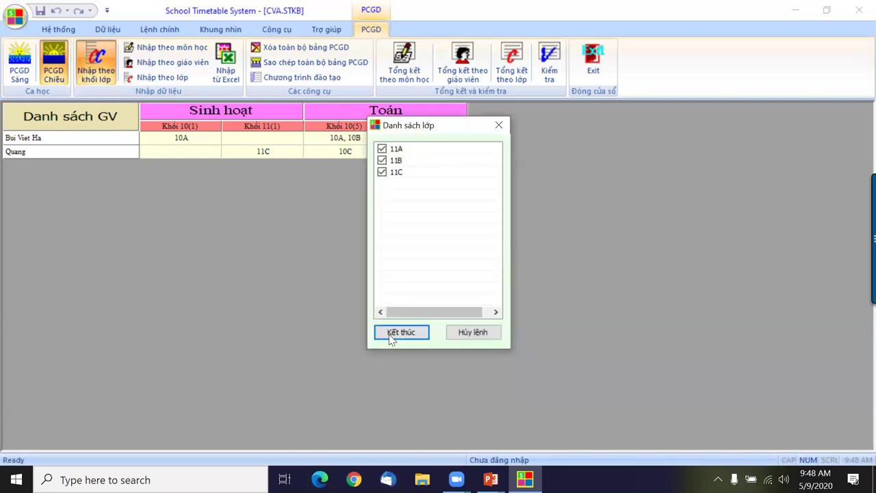
left_click(399, 333)
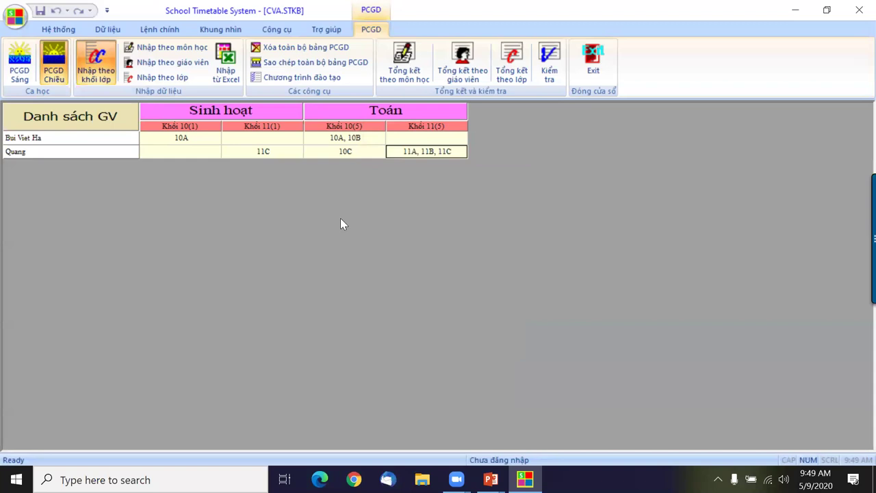
Set the default number of Toán periods for Khối 10 to 3, applying it to the classes already entered
right_click(359, 130)
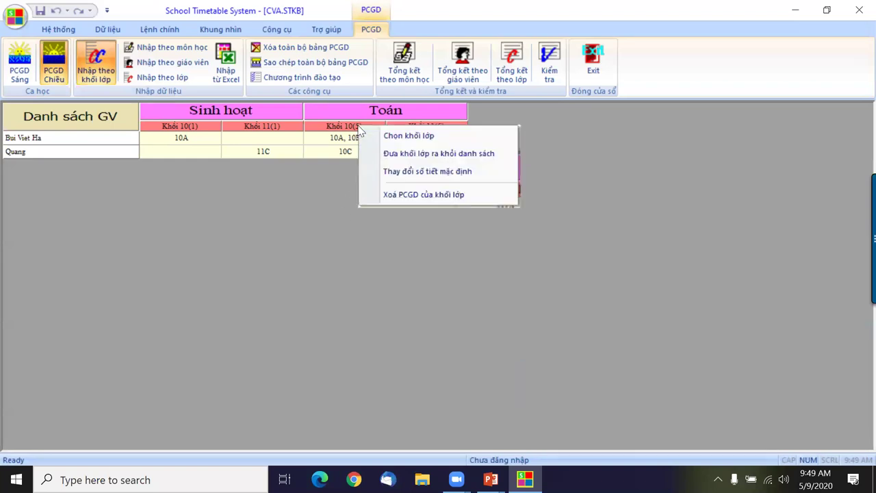
left_click(451, 177)
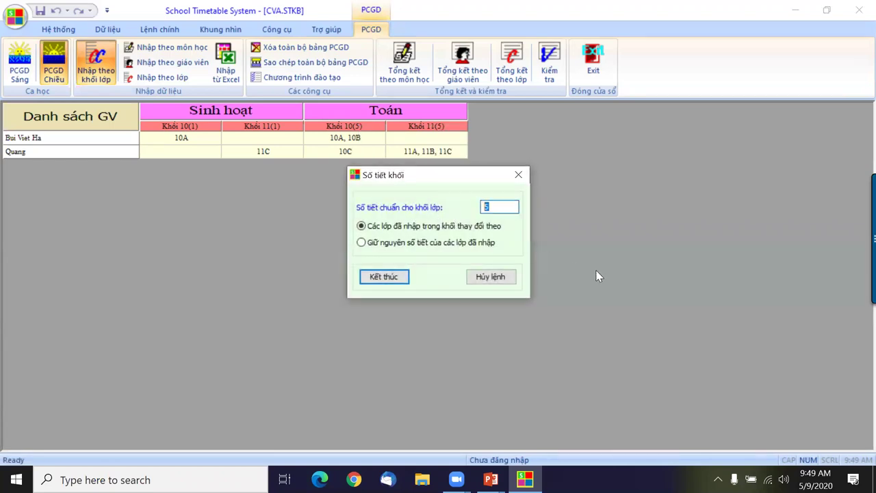
left_click(485, 208)
key("BackSpace")
type("3")
left_click(400, 277)
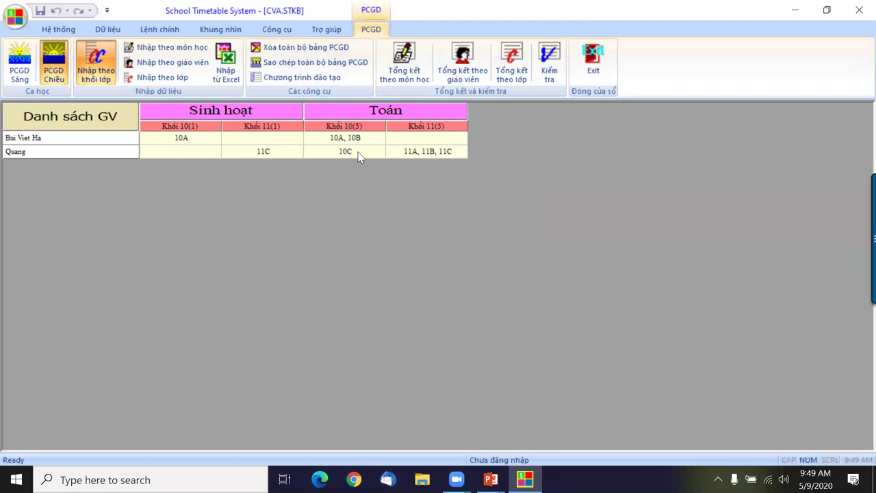
Set the default number of Toán periods for Khối 11 to 4, applying it to the classes already entered
right_click(429, 132)
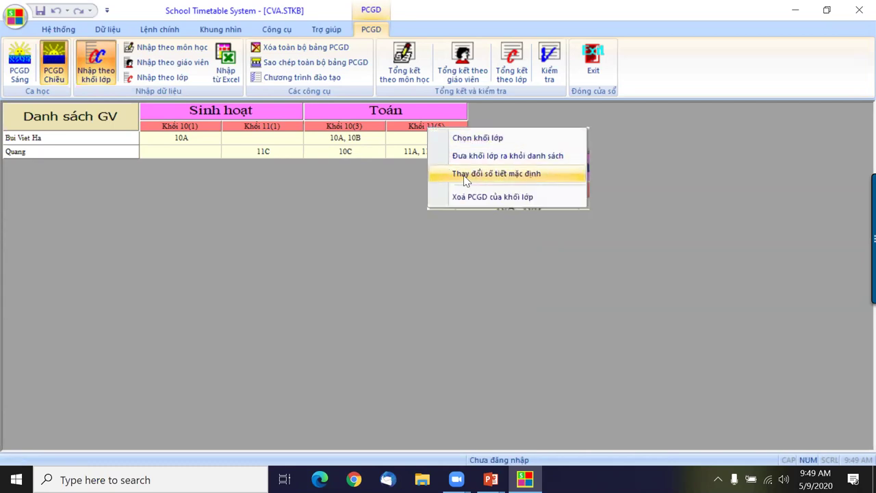
left_click(510, 175)
left_click(491, 206)
key("BackSpace")
type("4")
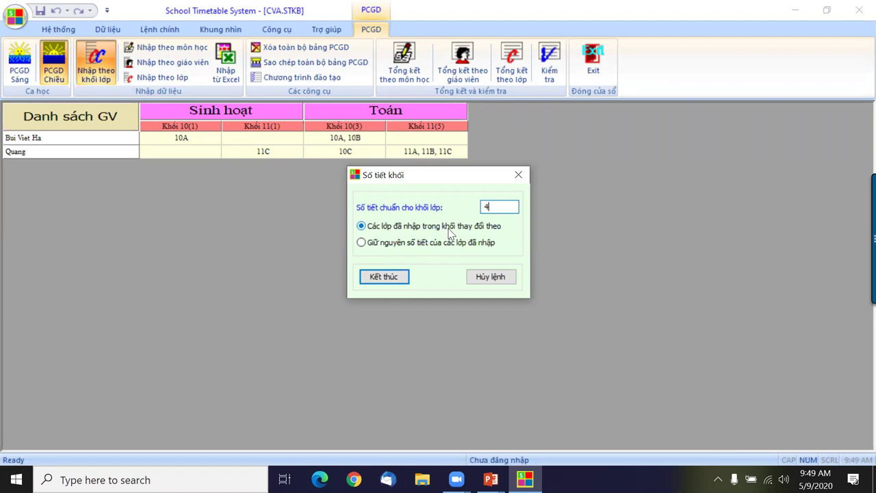
left_click(388, 281)
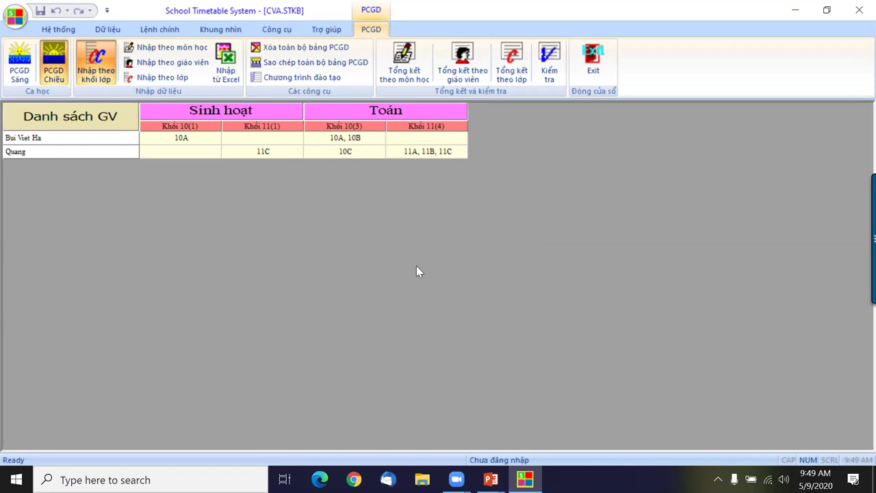
Give class 10A its own count of 5 Toán periods in the first teacher's Khối 10 cell, and save the file
left_click(337, 142)
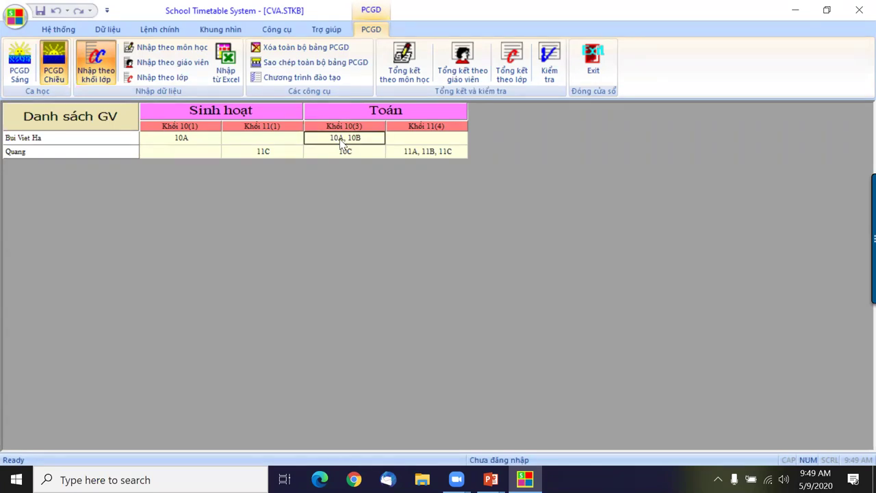
left_click(340, 142)
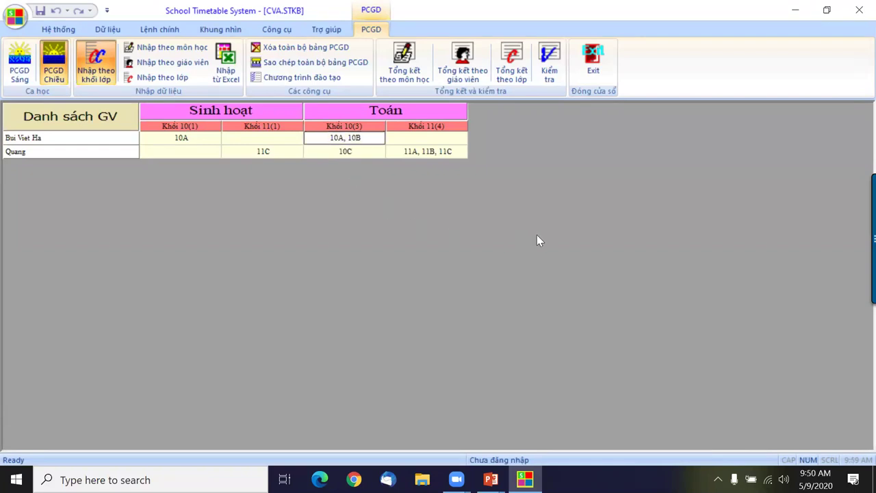
key("Right")
type("(5)")
key("Return")
left_click(39, 11)
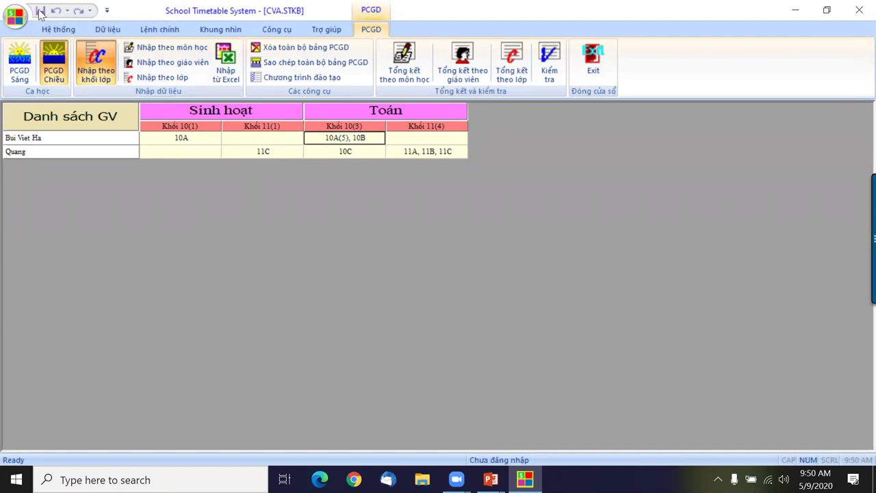
Show only the Văn teacher group in the afternoon assignment table
right_click(79, 118)
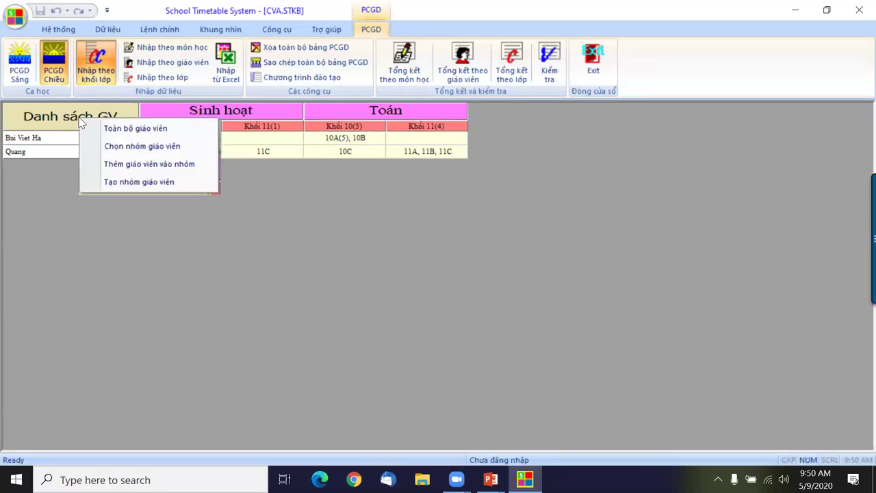
left_click(143, 146)
left_click(161, 186)
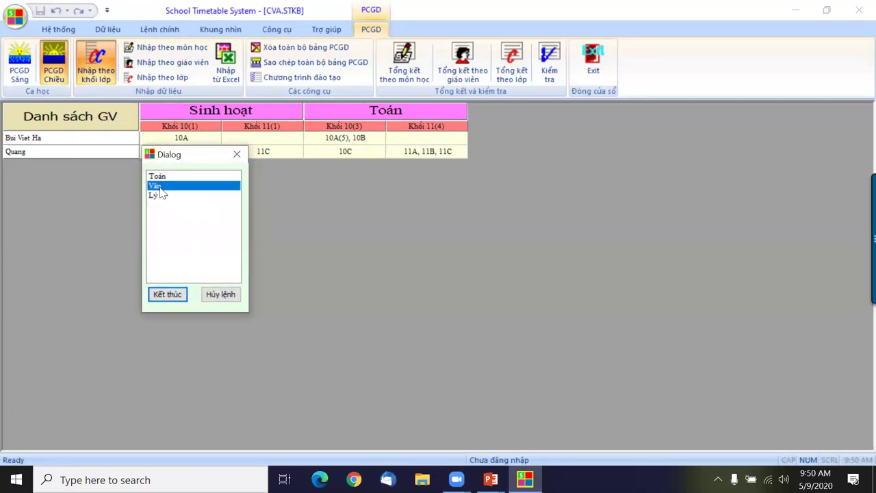
left_click(171, 295)
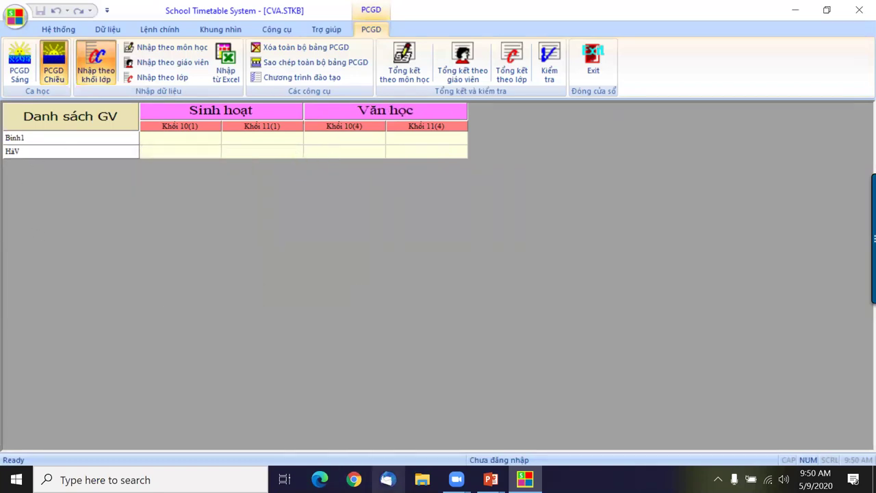
mouse_move(491, 479)
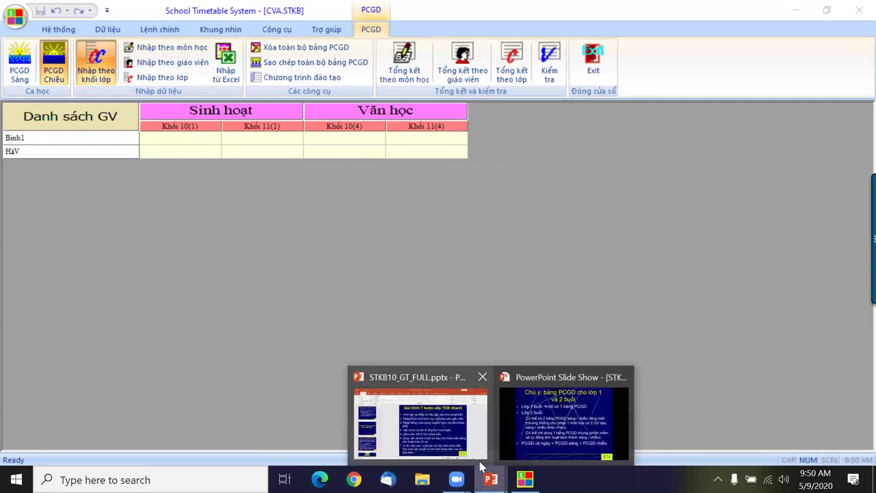
Switch to the PowerPoint slide show and review the slides on timetable preparation, covering Chào cờ, Không học and Sinh hoạt periods
mouse_move(554, 457)
left_click(556, 421)
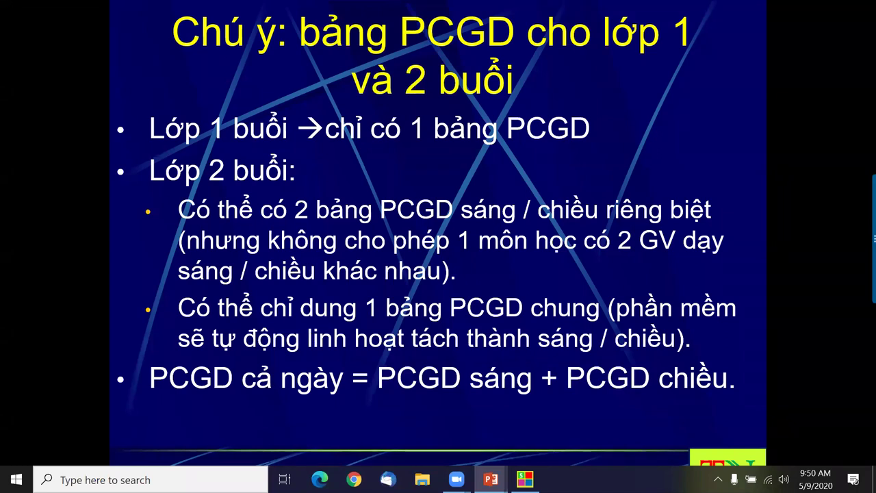
key("Right")
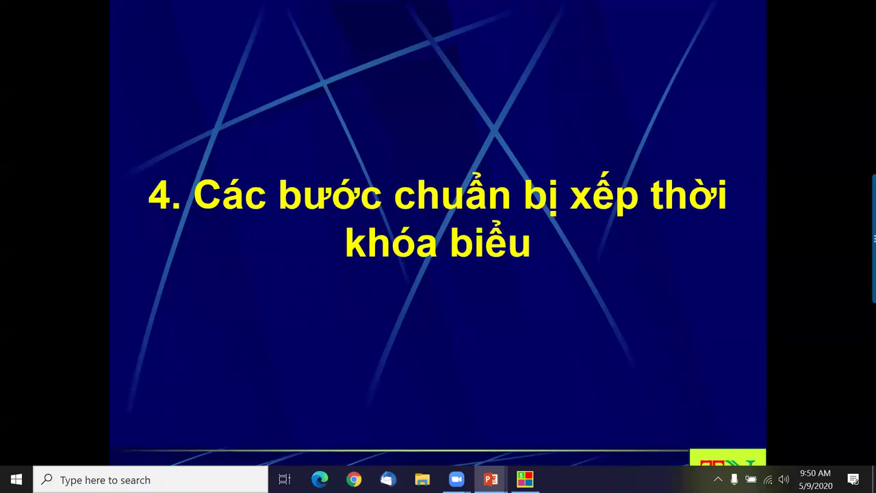
key("Right")
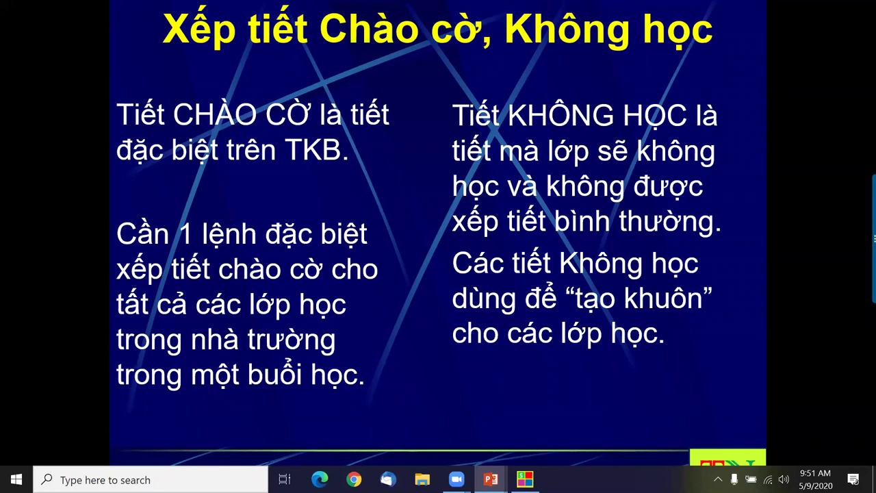
key("Right")
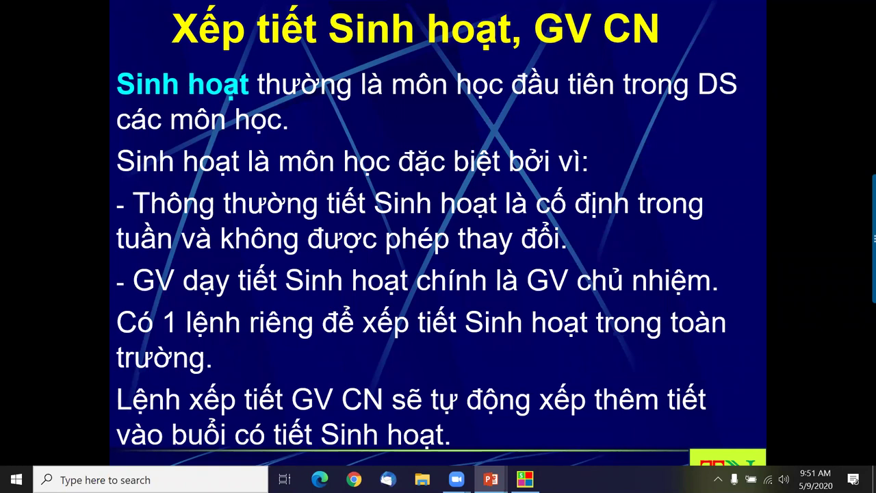
left_click(369, 409)
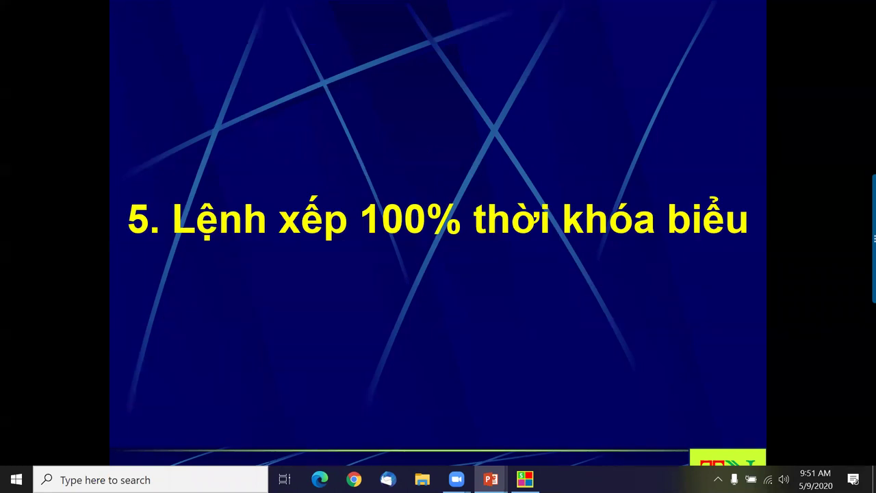
key("Left")
key("Left")
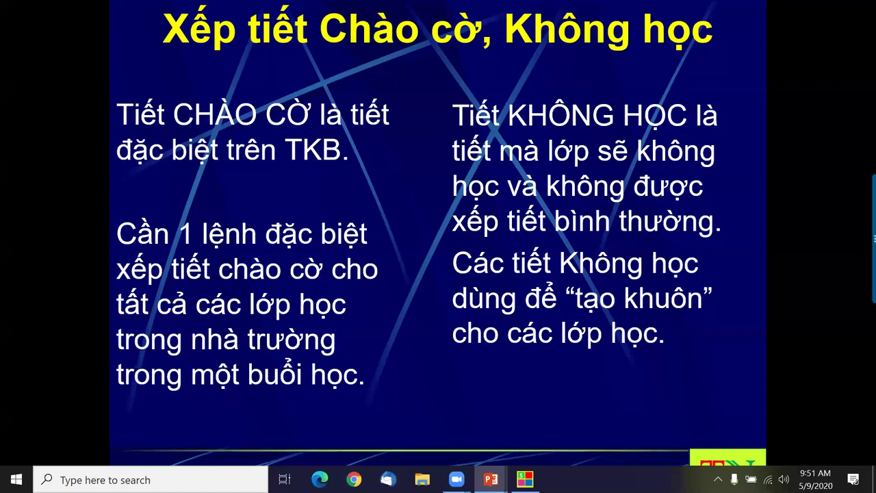
key("Right")
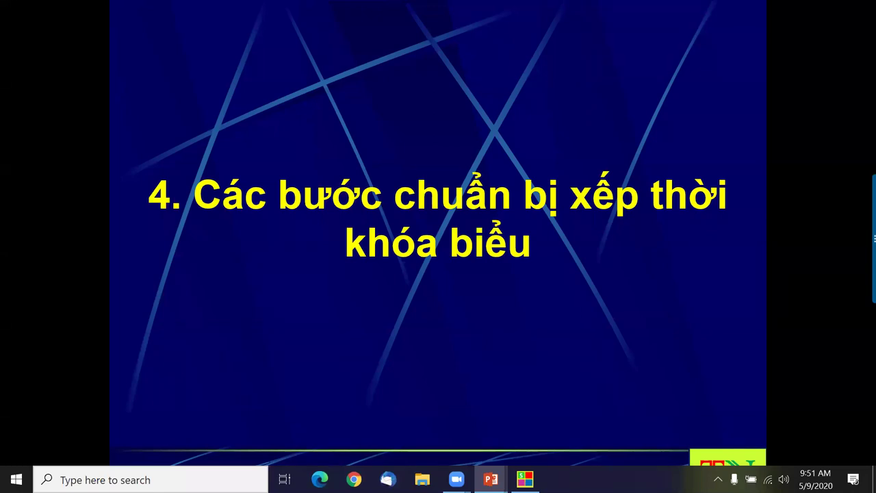
key("Right")
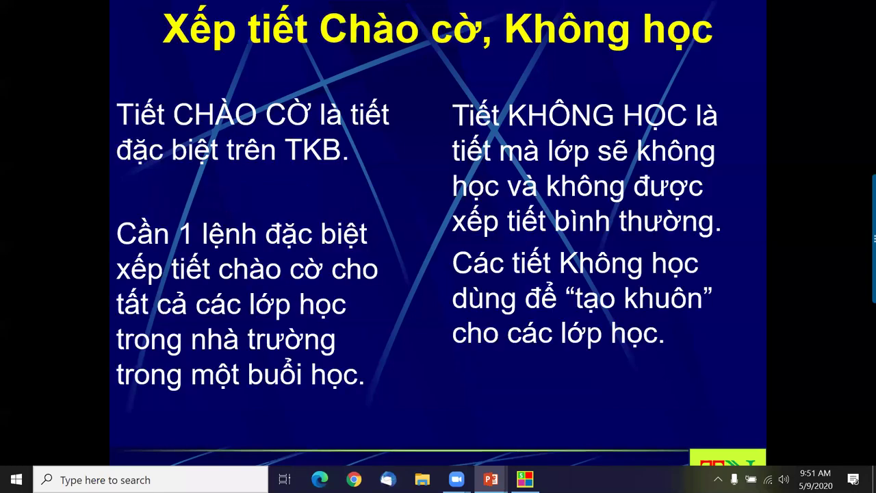
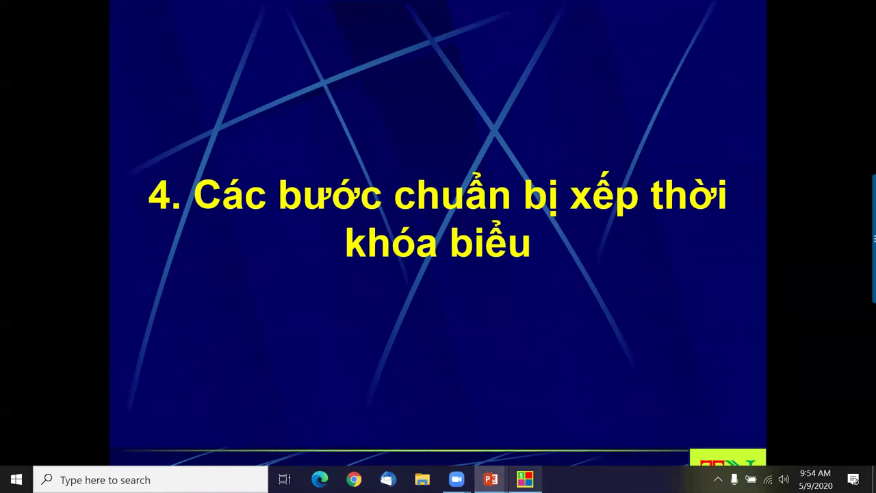
Switch to School Timetable System, close the assignment table and its CVA.STKB file, and open LQĐ_NEW.STKB
left_click(525, 479)
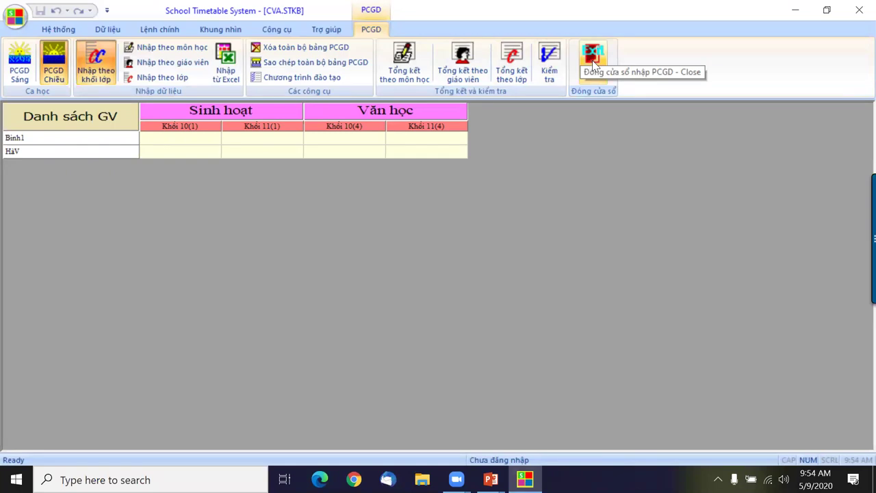
left_click(594, 66)
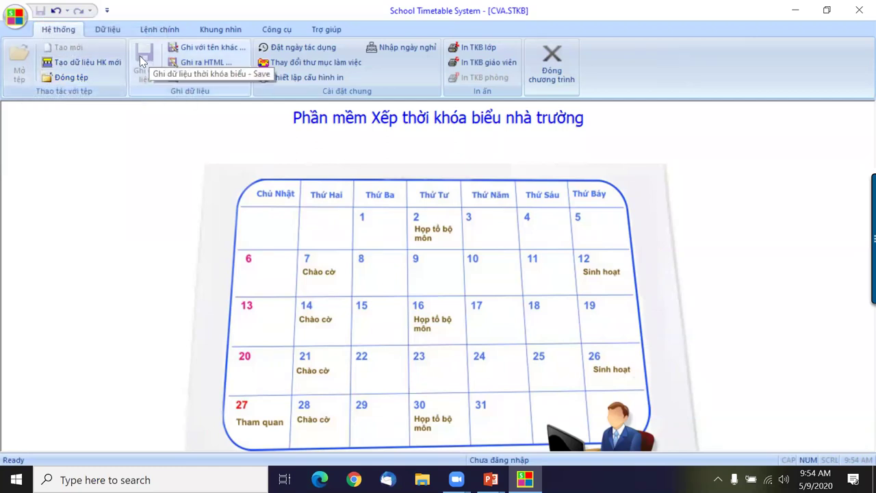
left_click(69, 78)
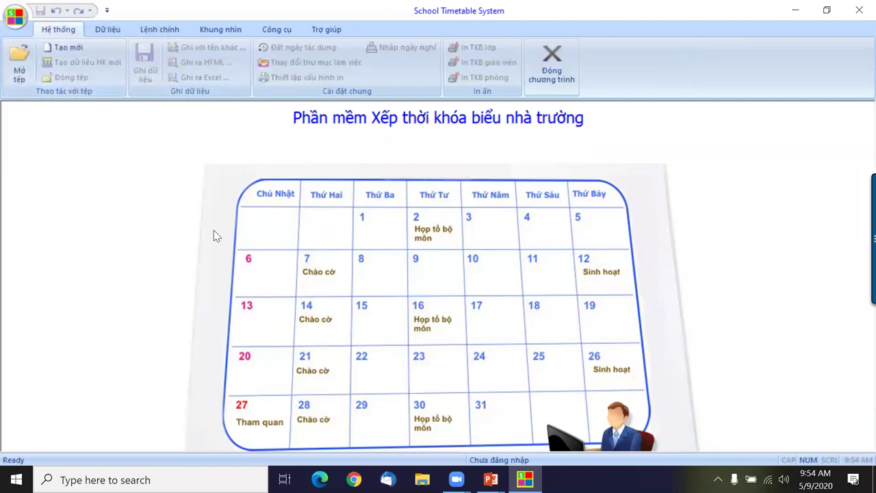
left_click(19, 65)
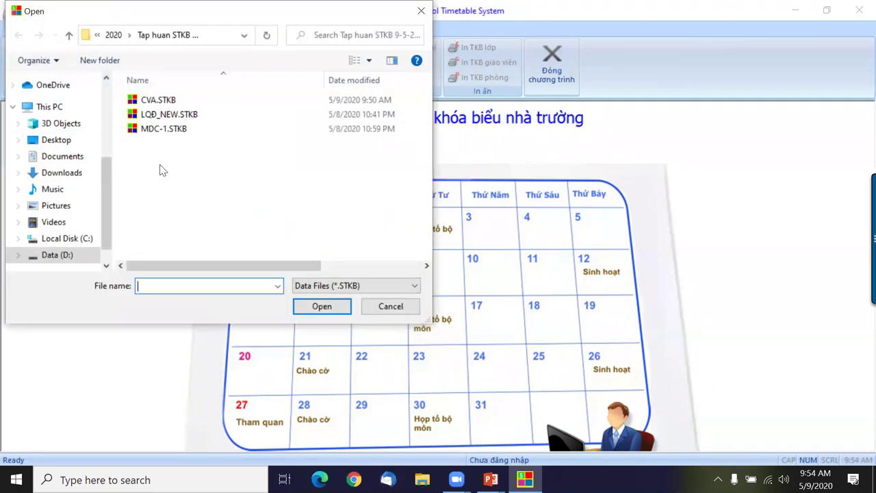
left_click(170, 114)
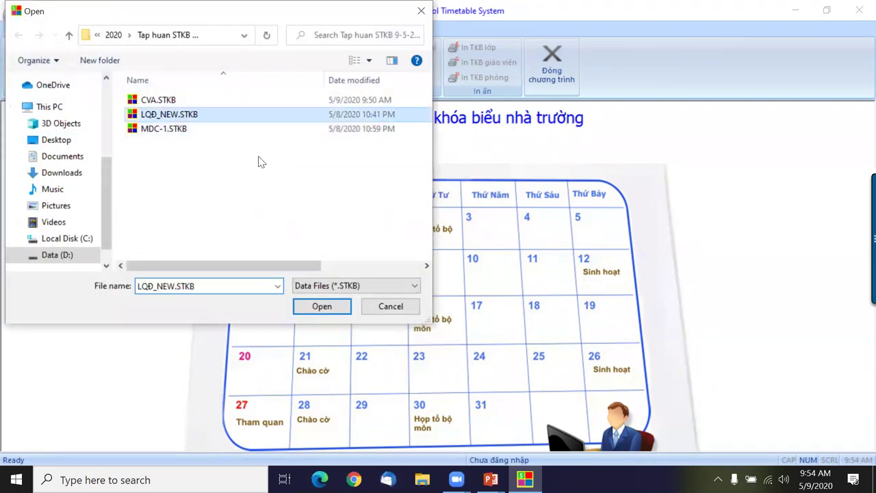
left_click(327, 308)
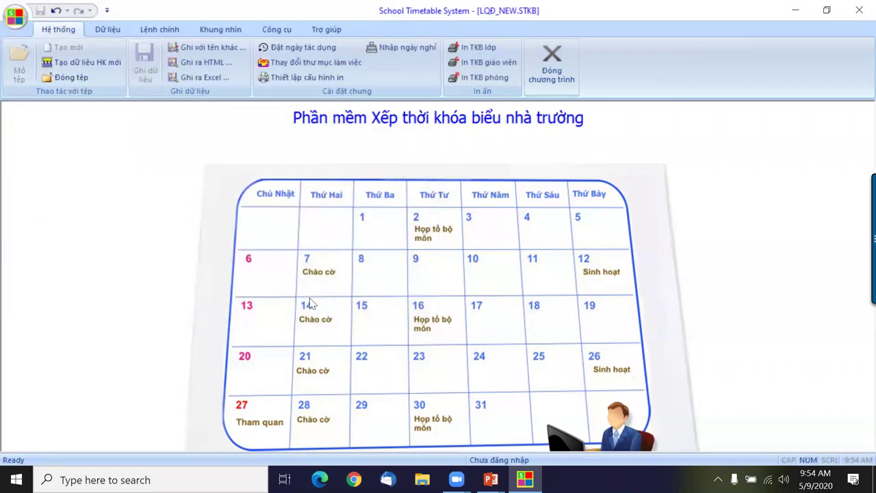
Look at the morning timetable of LQĐ_NEW.STKB for all classes in the ShowAll view, and close the view
left_click(158, 30)
left_click(205, 29)
left_click(72, 47)
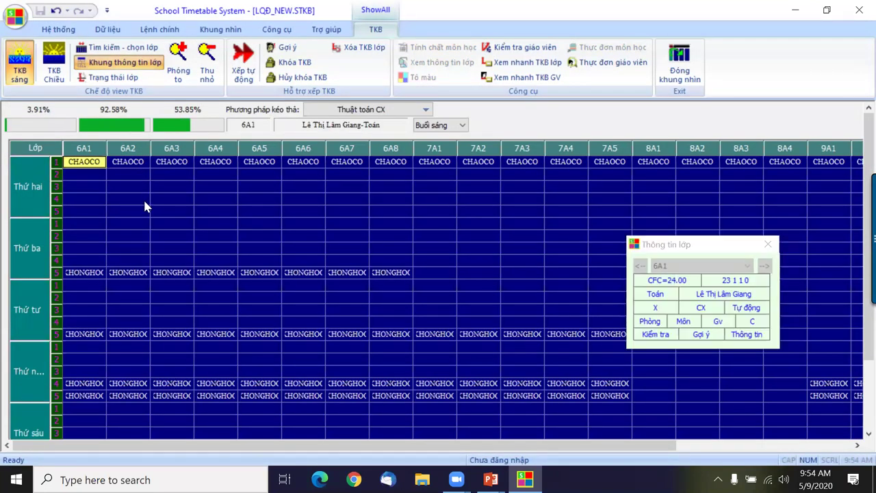
left_click(682, 77)
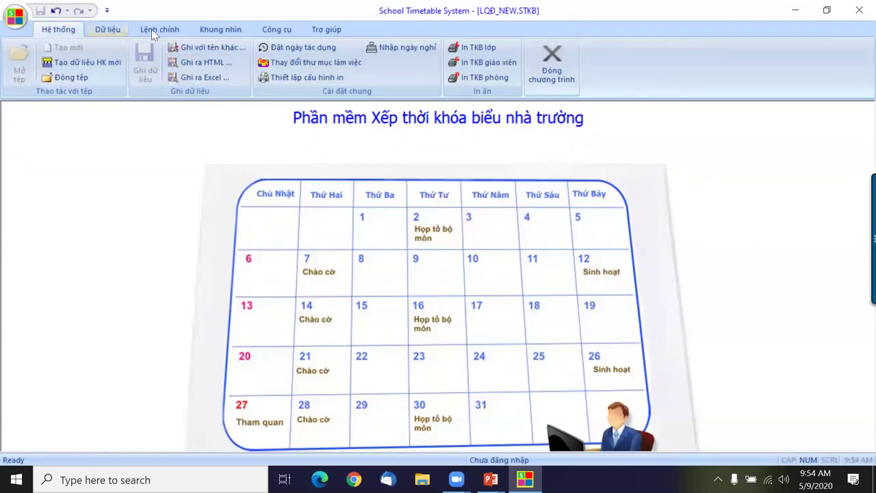
Close LQĐ_NEW.STKB and open the MDC-1.STKB timetable file
left_click(69, 78)
left_click(20, 73)
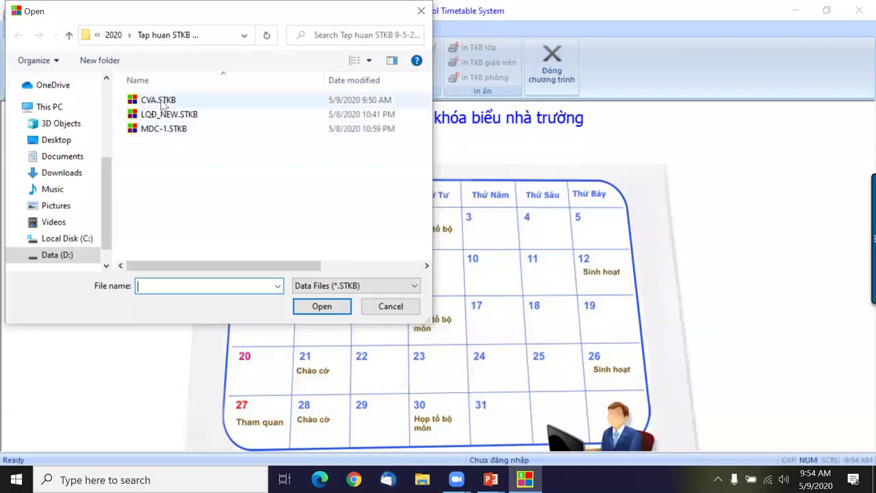
left_click(175, 130)
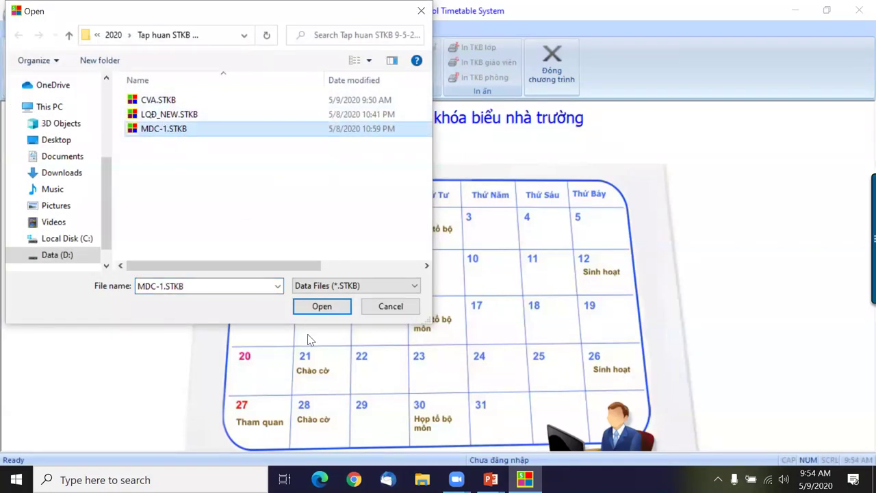
left_click(325, 308)
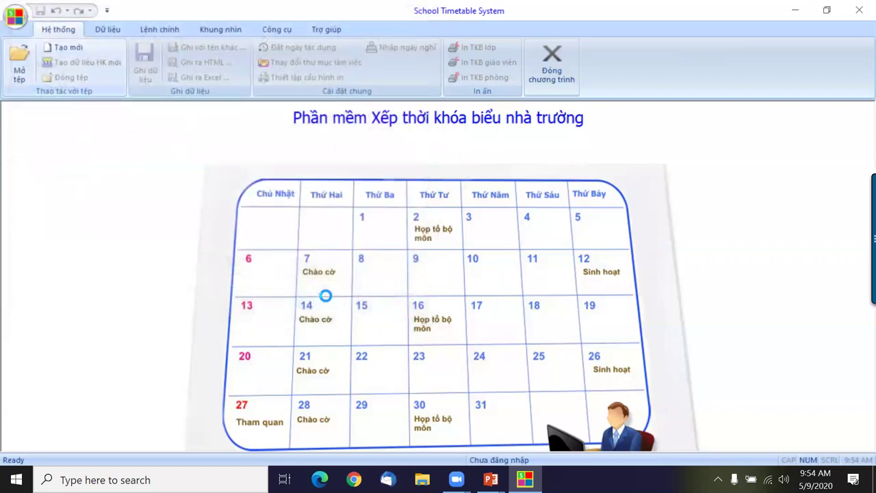
Check the morning timetable grid of MDC-1.STKB in the ShowAll view, and close the view
left_click(108, 30)
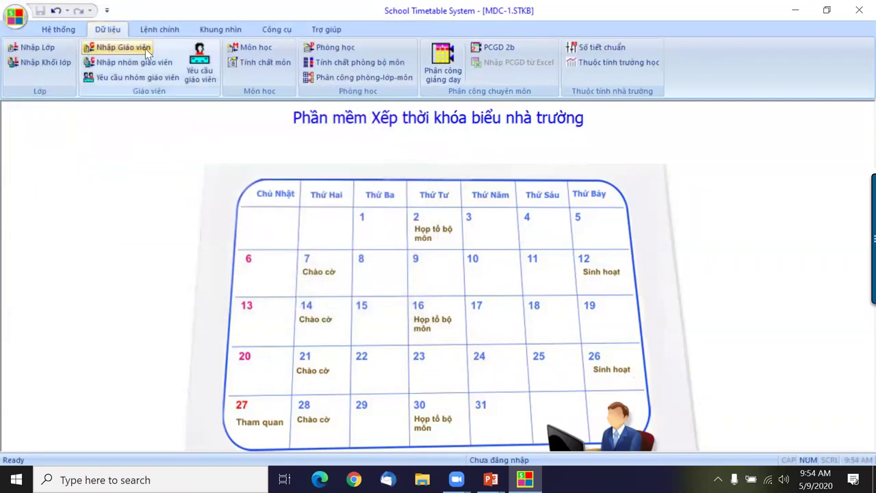
left_click(219, 30)
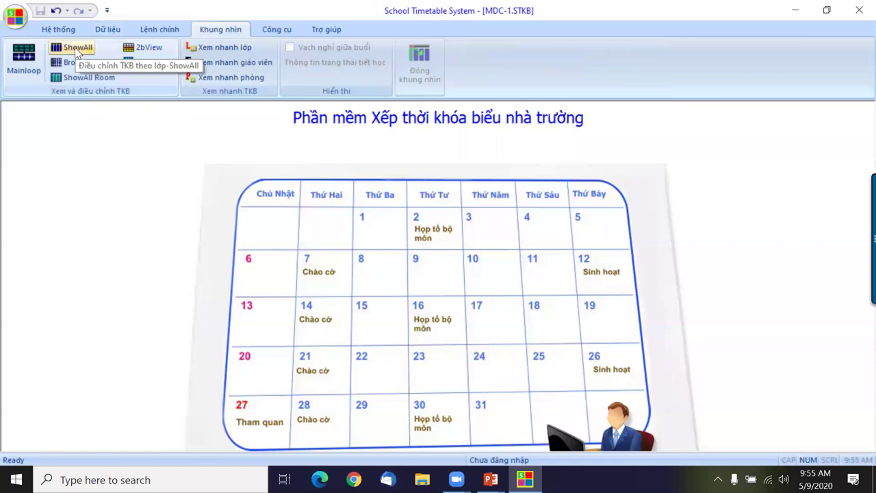
left_click(77, 53)
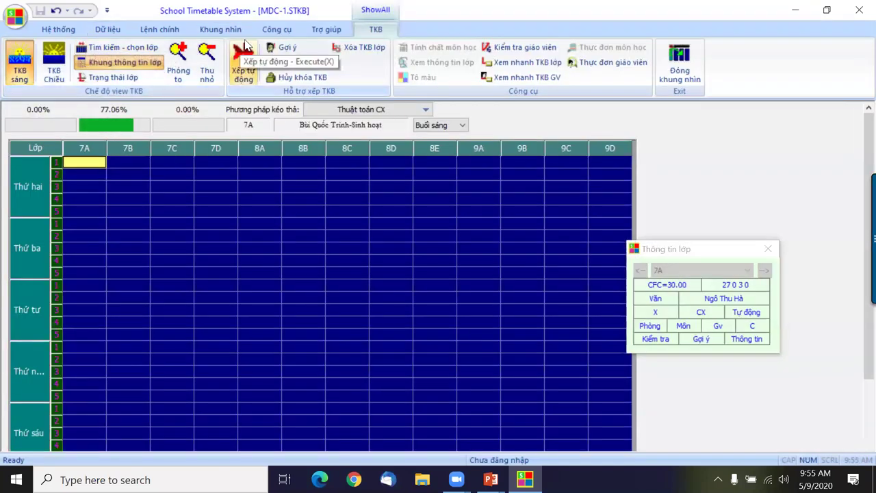
left_click(677, 74)
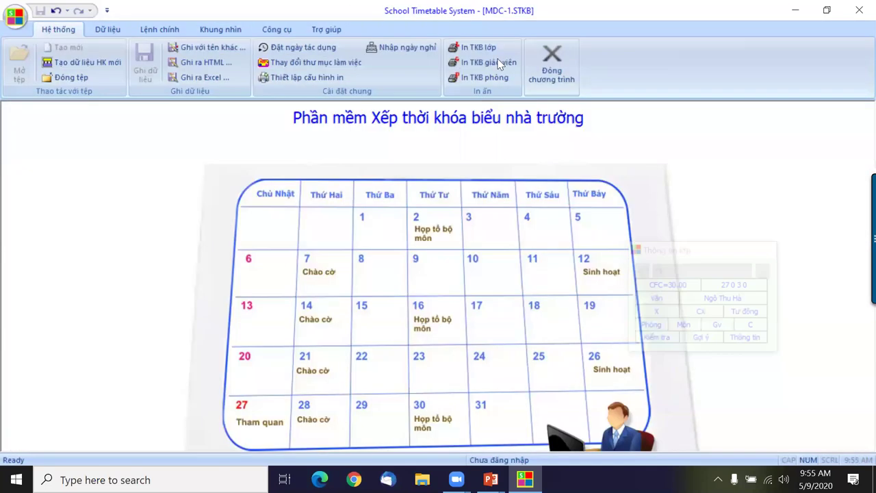
Open the morning teaching assignment table by grade and look over the teachers' assigned classes
left_click(100, 30)
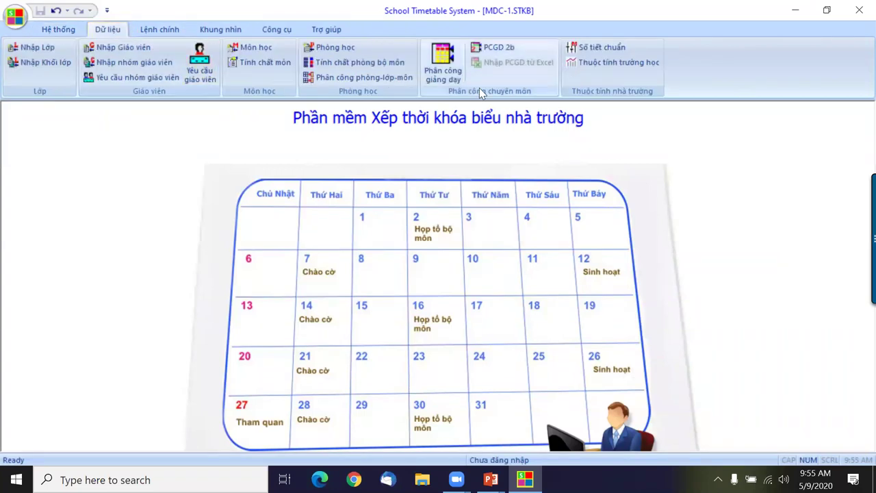
left_click(448, 64)
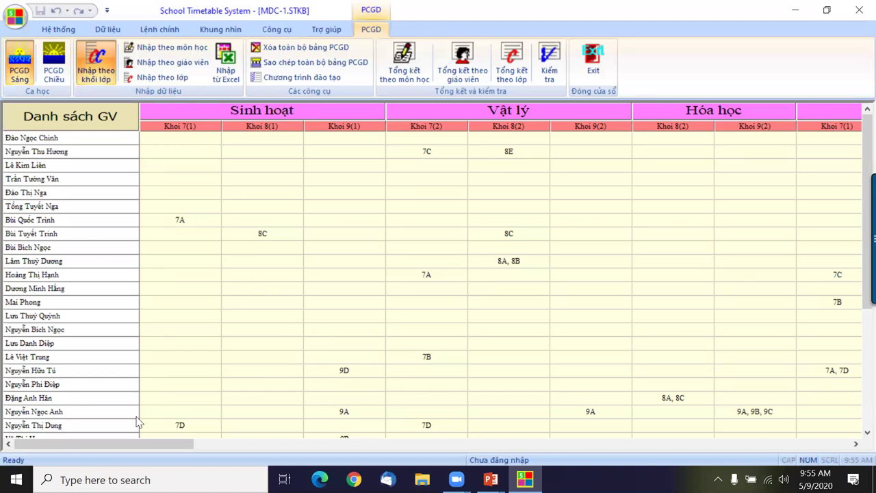
left_click_drag(160, 442, 77, 433)
Display the morning assignments by class, review each class's subjects and total periods from grade 7 to 9, and close the table
left_click(151, 80)
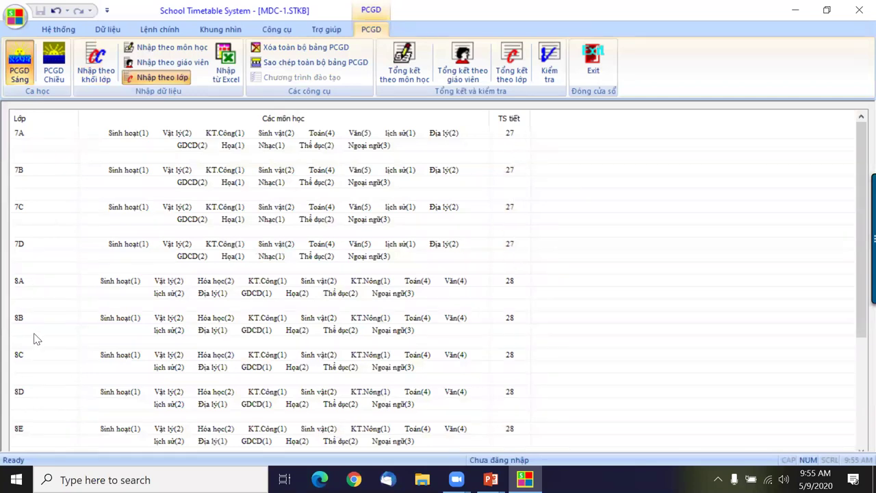
scroll(38, 337, "down", 1)
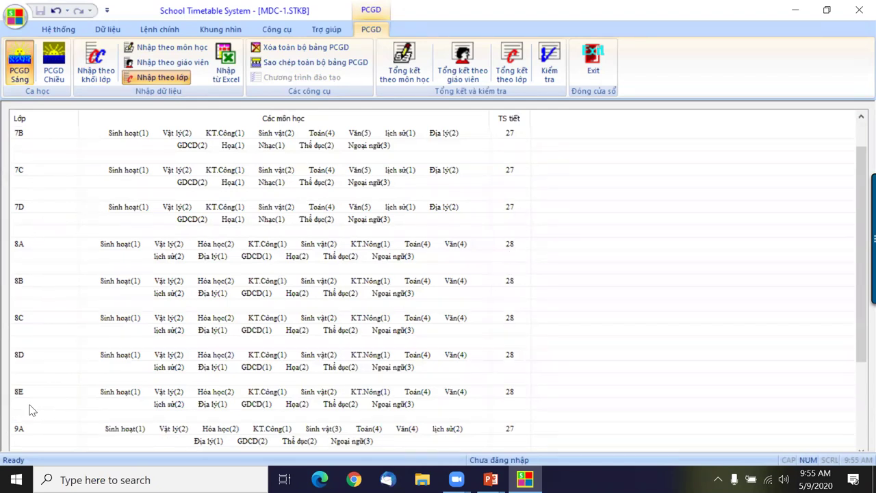
scroll(30, 409, "down", 1)
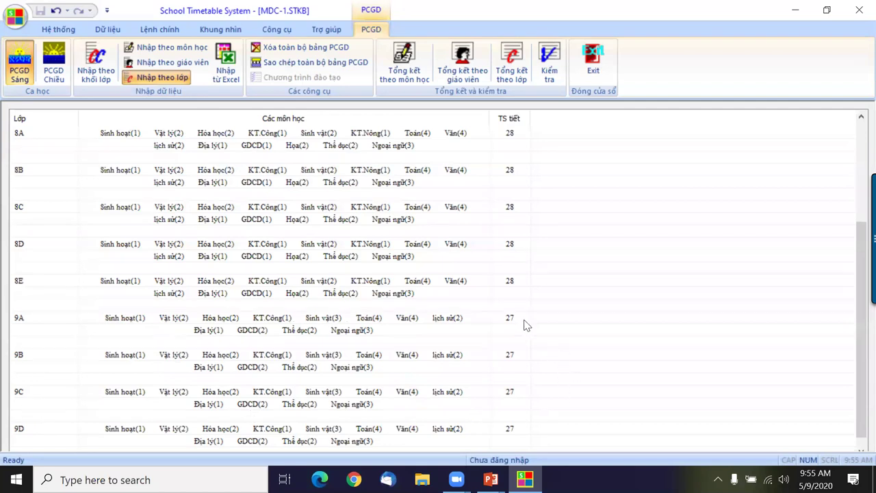
scroll(618, 272, "up", 1)
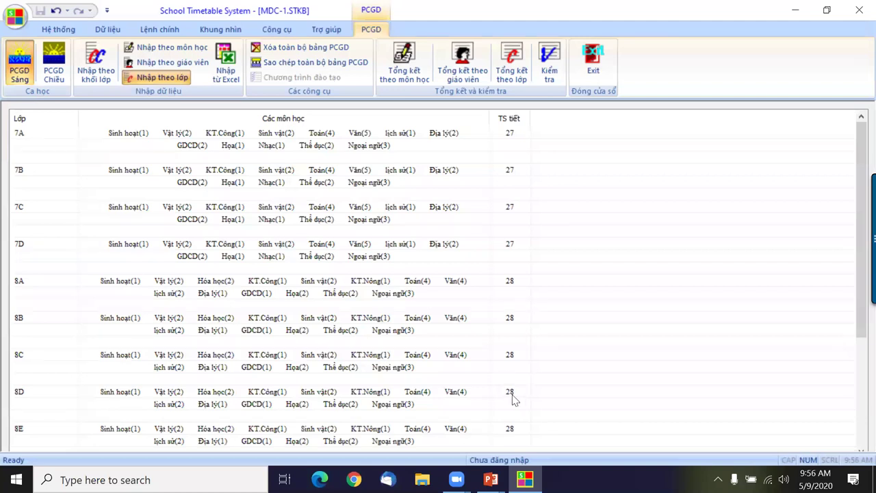
scroll(515, 397, "down", 3)
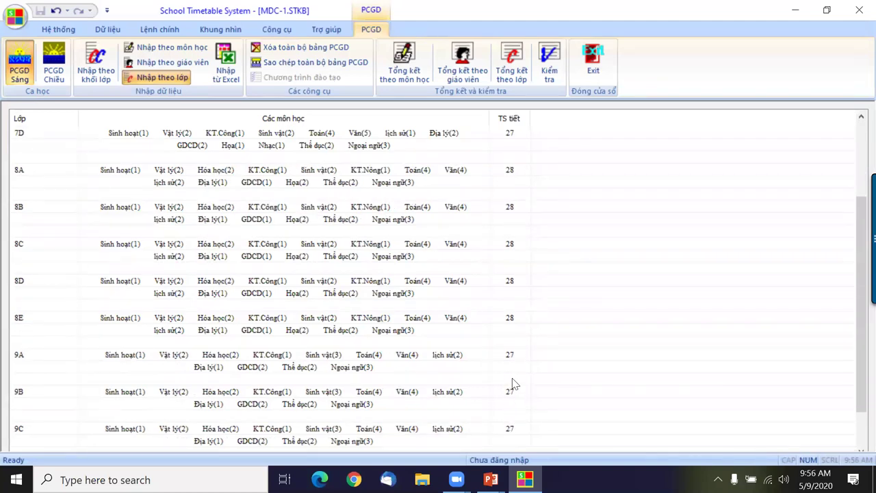
left_click(594, 67)
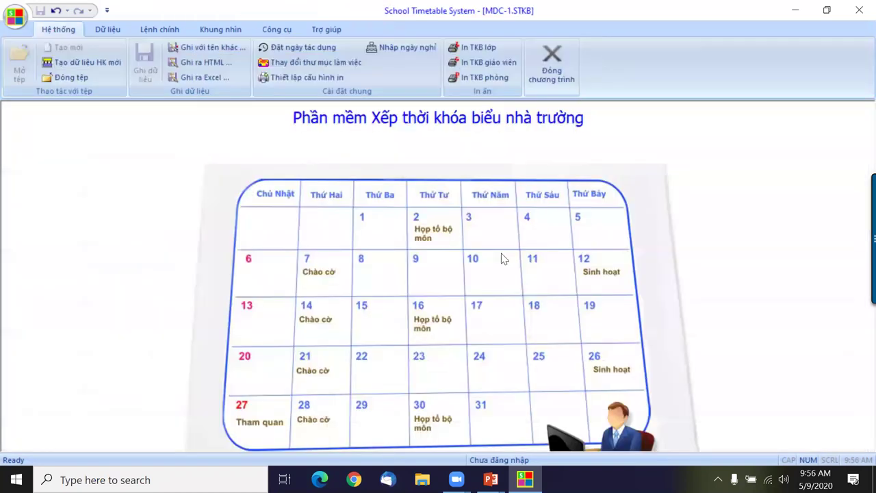
mouse_move(490, 479)
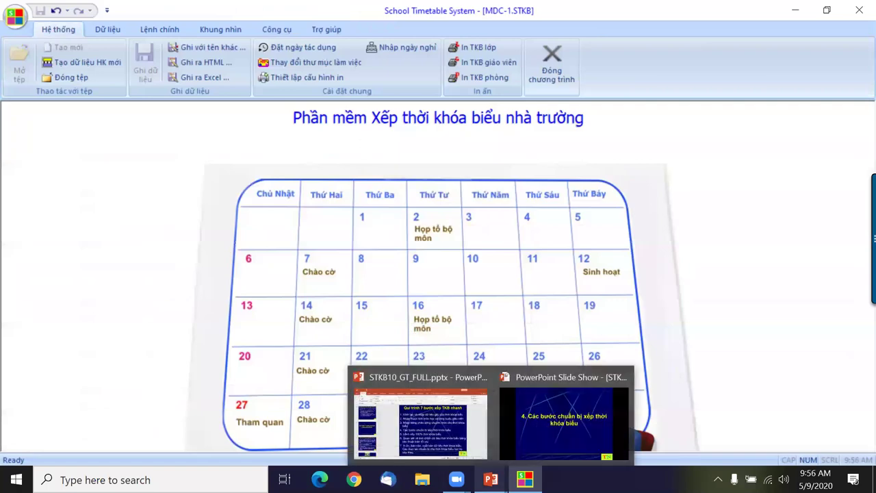
left_click(562, 414)
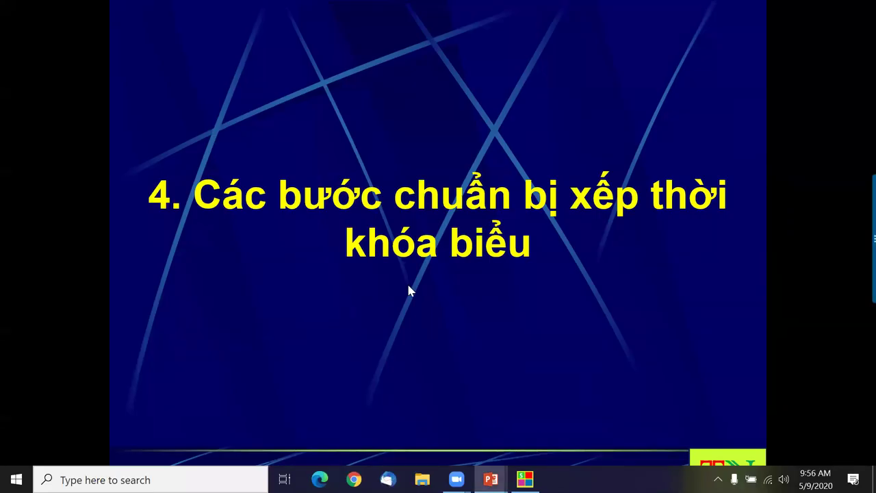
left_click(525, 479)
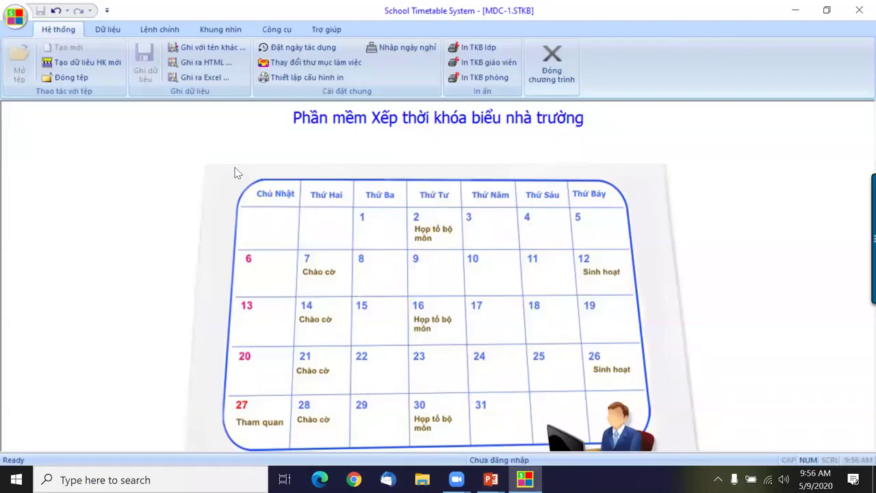
Fix the flag ceremony (Chào cờ) in morning period 1 on Monday (T2) for all classes, using the advance subject placement command
left_click(159, 30)
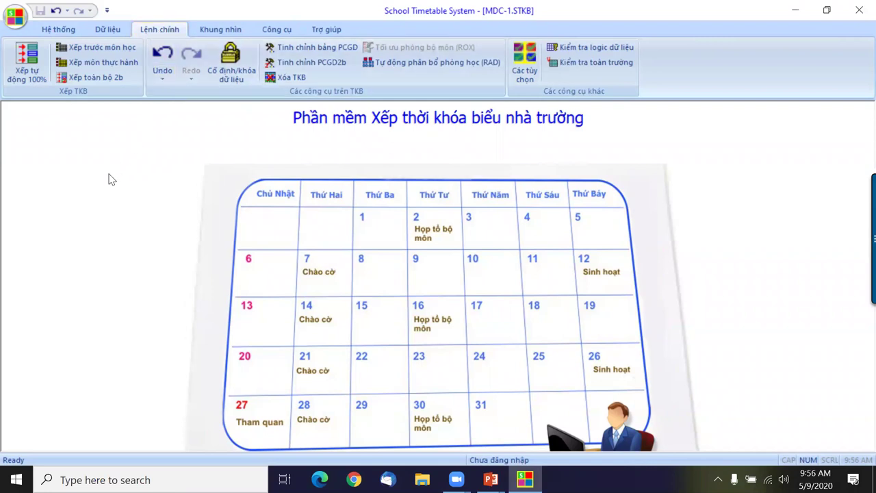
left_click(108, 30)
left_click(155, 30)
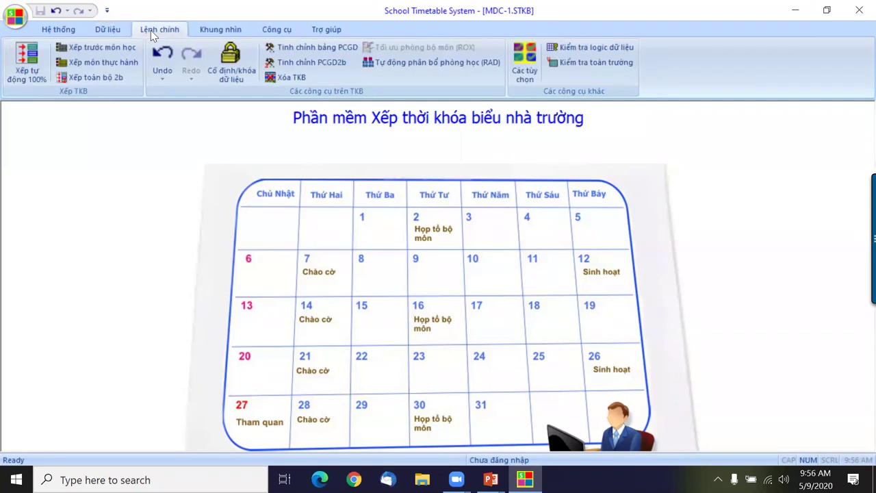
left_click(216, 30)
left_click(160, 30)
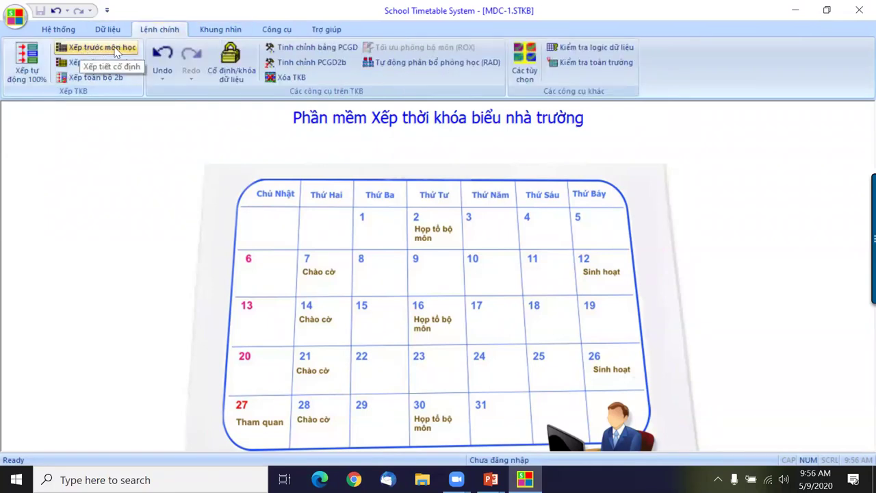
left_click(115, 50)
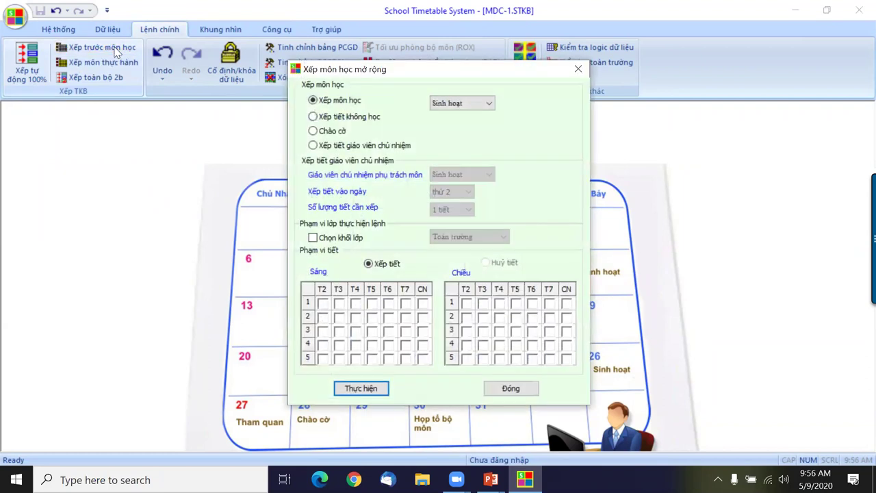
left_click_drag(399, 72, 368, 73)
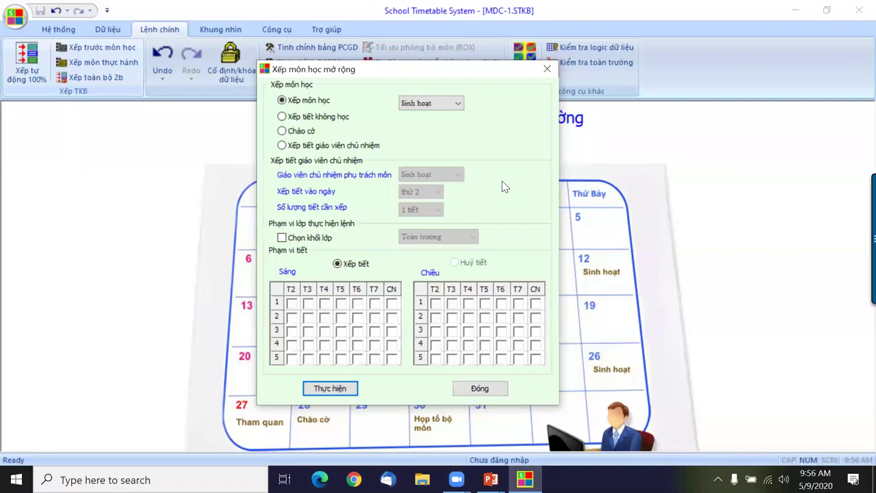
left_click(282, 131)
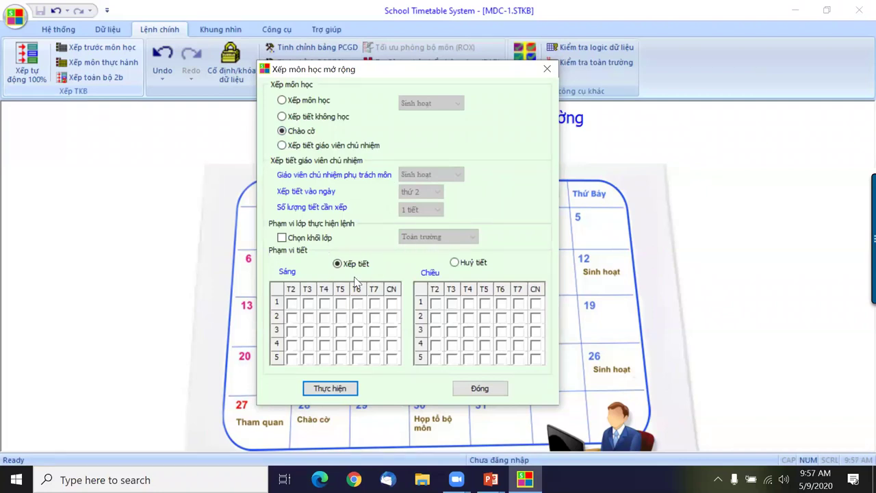
left_click(291, 303)
left_click(331, 389)
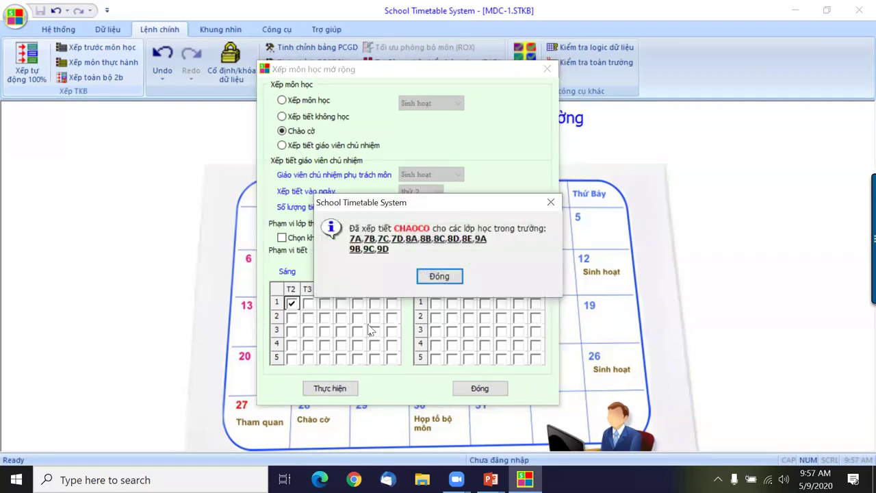
left_click(439, 277)
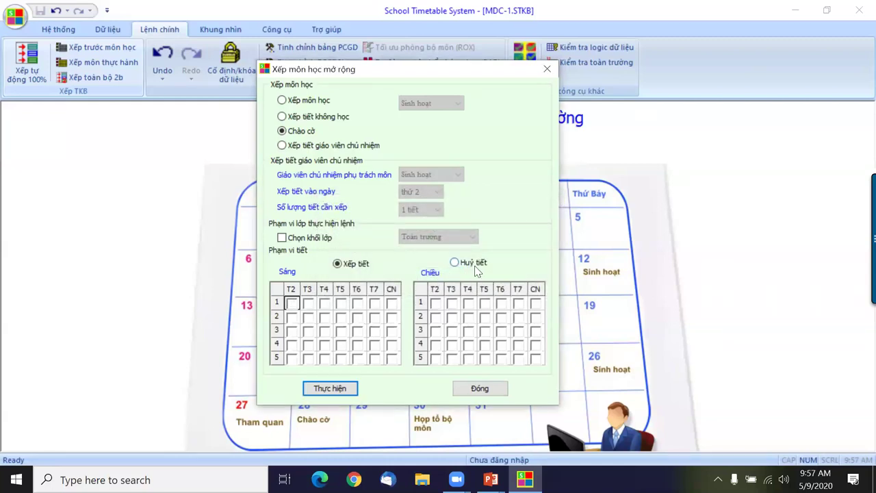
Place the Sinh hoạt subject in morning period 2 on Monday (T2) for all classes
left_click(282, 100)
left_click(425, 108)
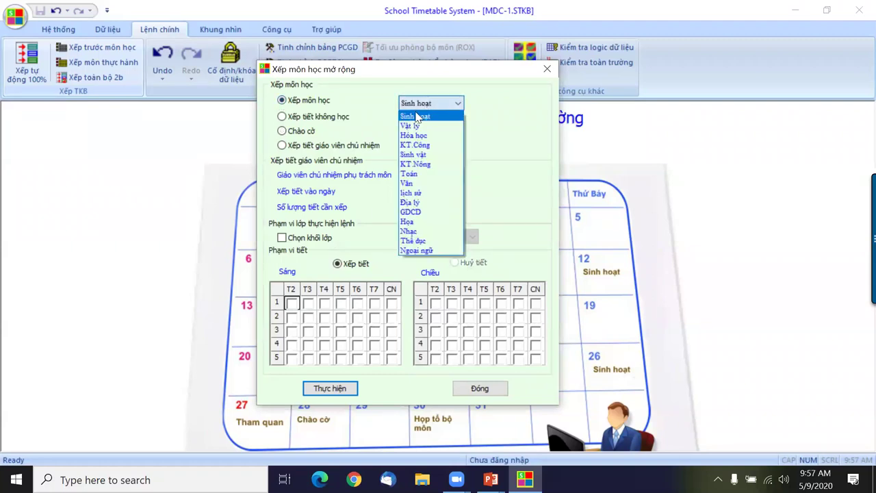
left_click(416, 115)
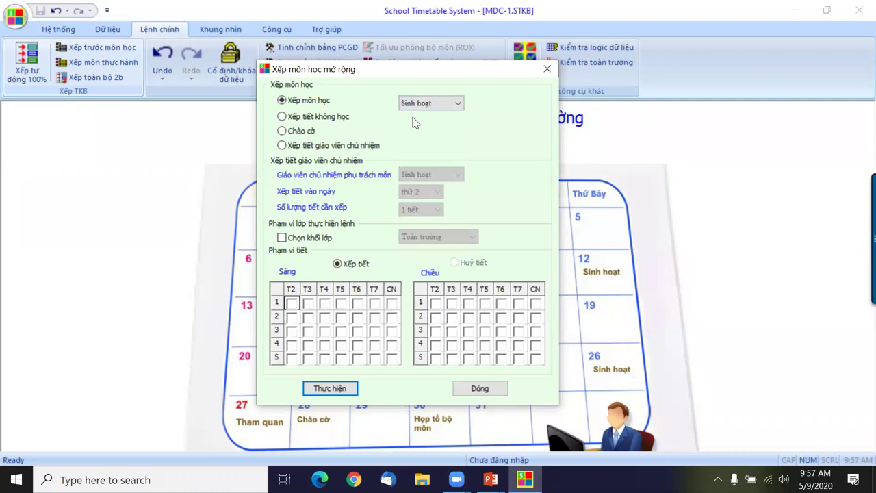
left_click(292, 317)
left_click(330, 389)
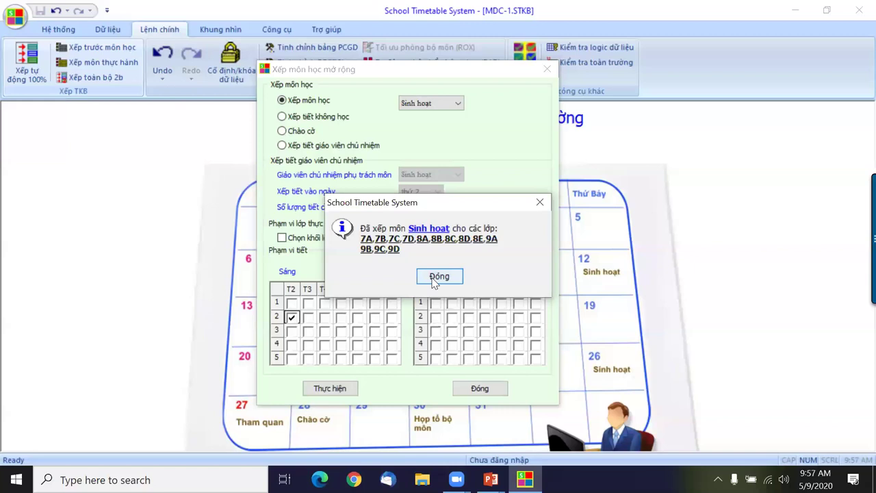
left_click(435, 279)
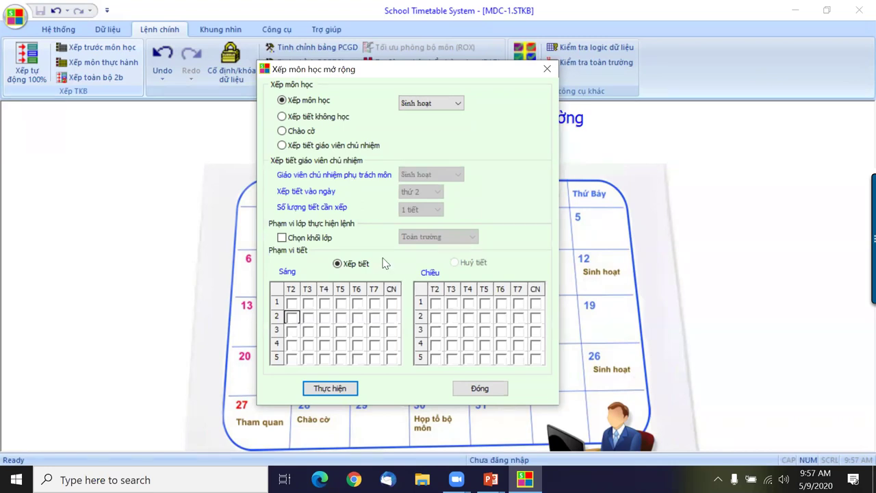
Assign no-class periods (Xếp tiết không học) to Khoi 7 in morning period 5 on Thursday (T5) and Friday (T6)
left_click(289, 119)
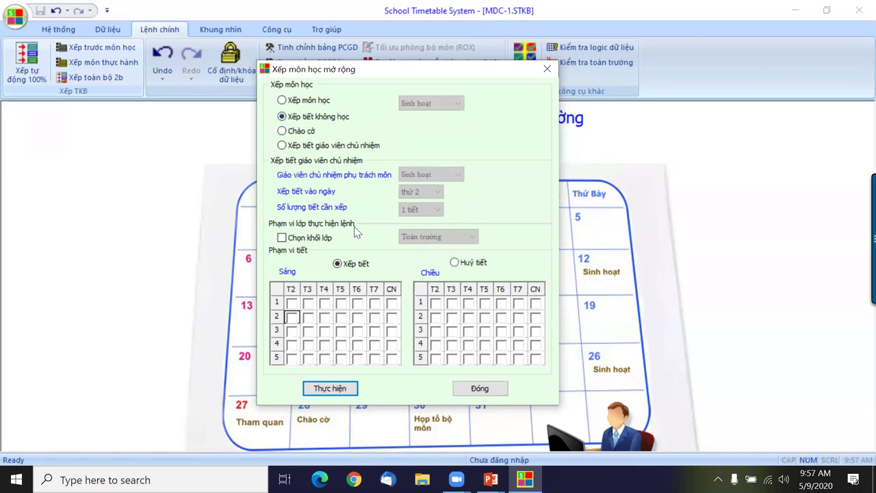
left_click(283, 238)
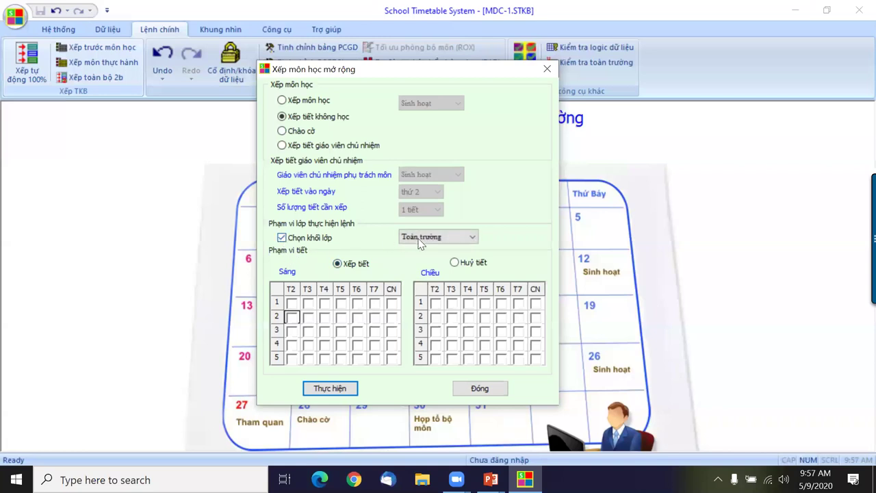
left_click(426, 237)
left_click(418, 269)
left_click(358, 361)
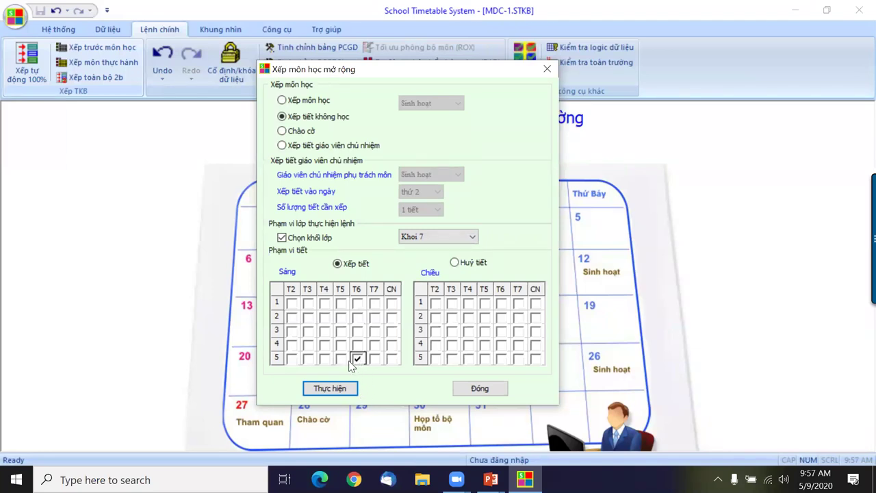
left_click(339, 359)
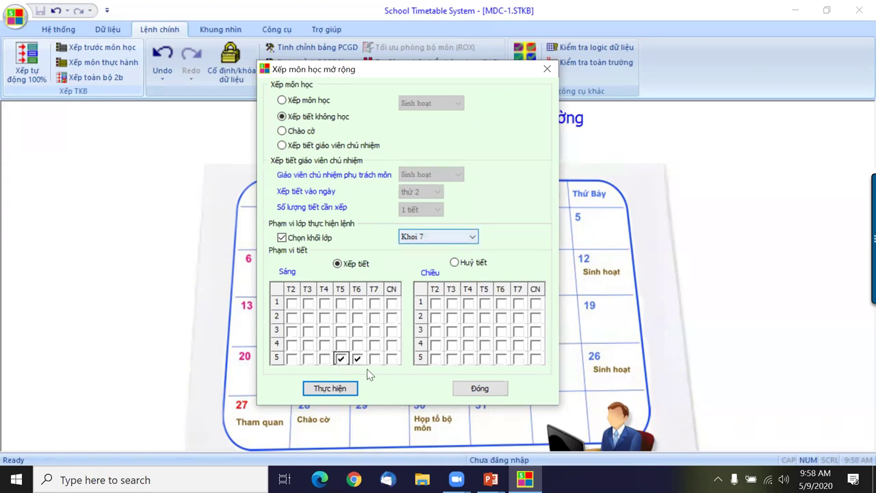
left_click(334, 390)
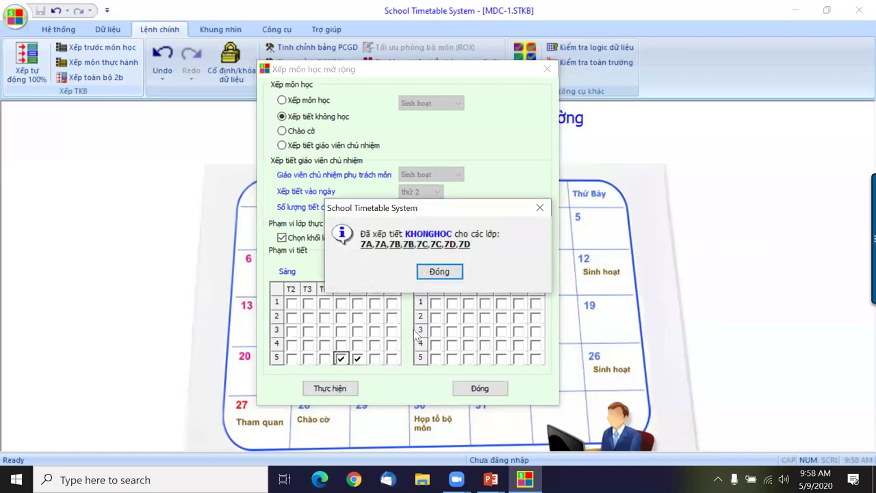
left_click(439, 272)
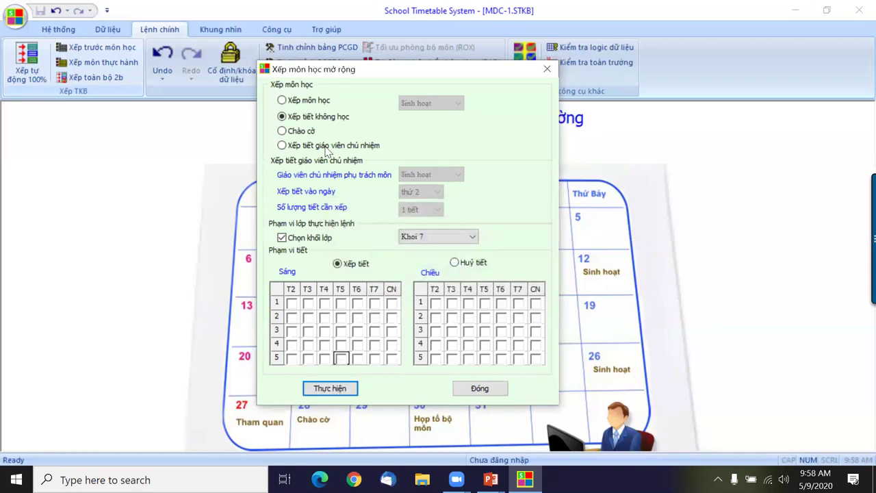
Assign a no-class period to Khoi 8 in morning period 5 on Friday (T6)
left_click(433, 236)
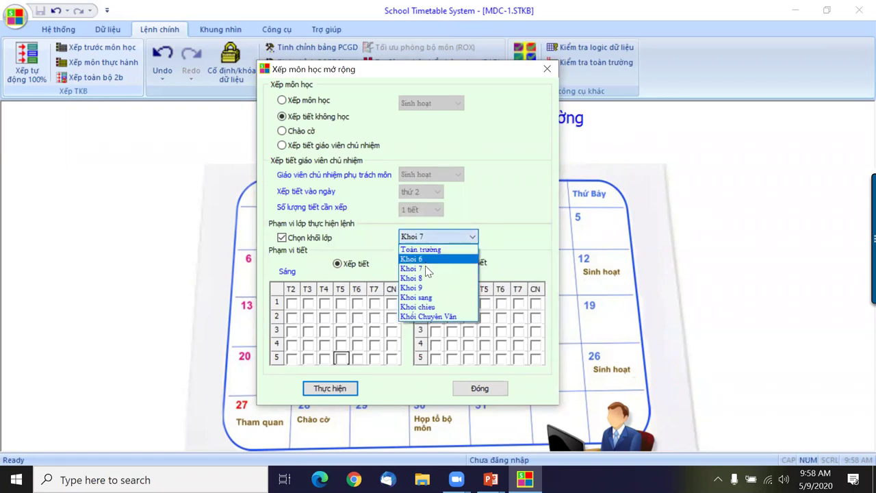
left_click(425, 276)
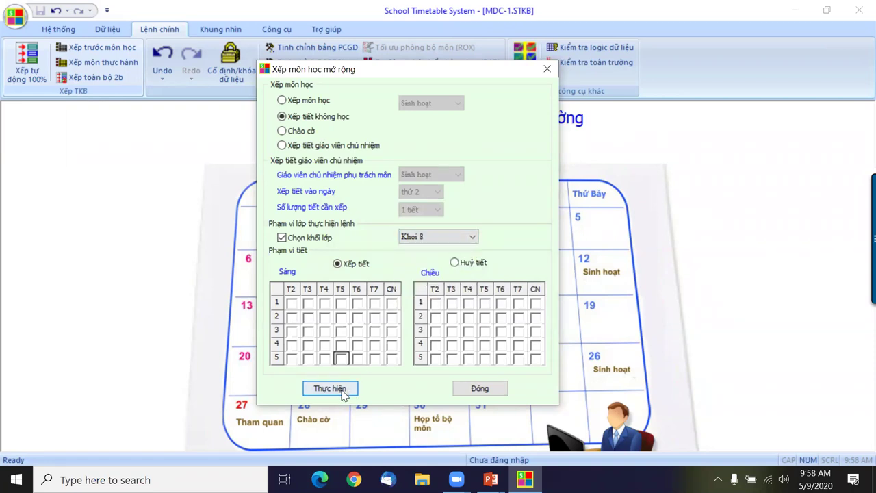
left_click(358, 359)
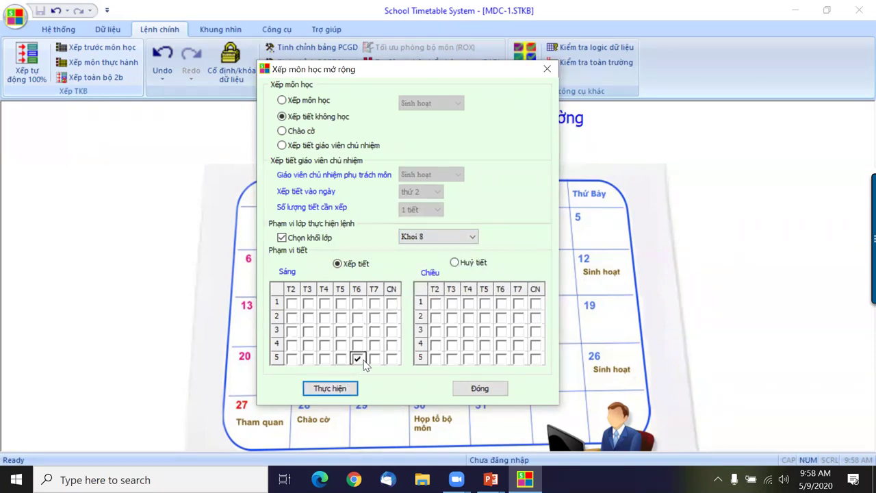
left_click(336, 388)
left_click(425, 272)
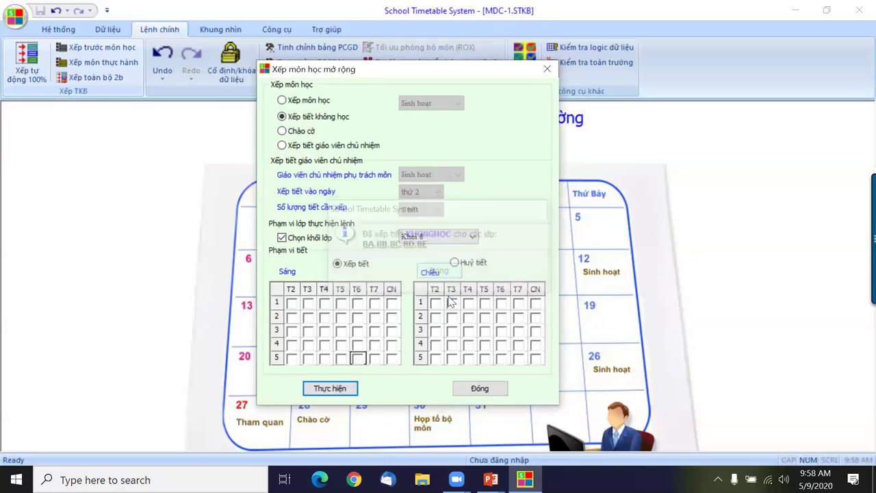
Assign no-class periods to Khoi 9 in morning period 5 on Tuesday (T3) and Thursday (T5)
left_click(444, 236)
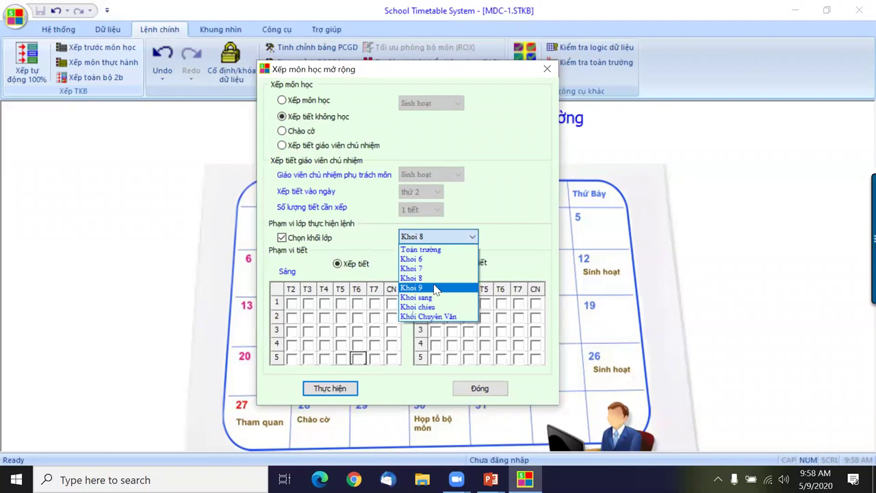
left_click(438, 288)
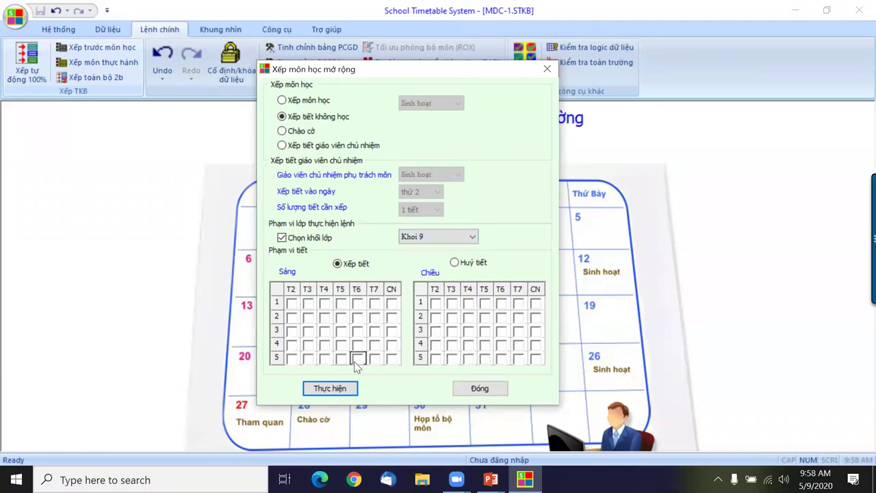
left_click(308, 358)
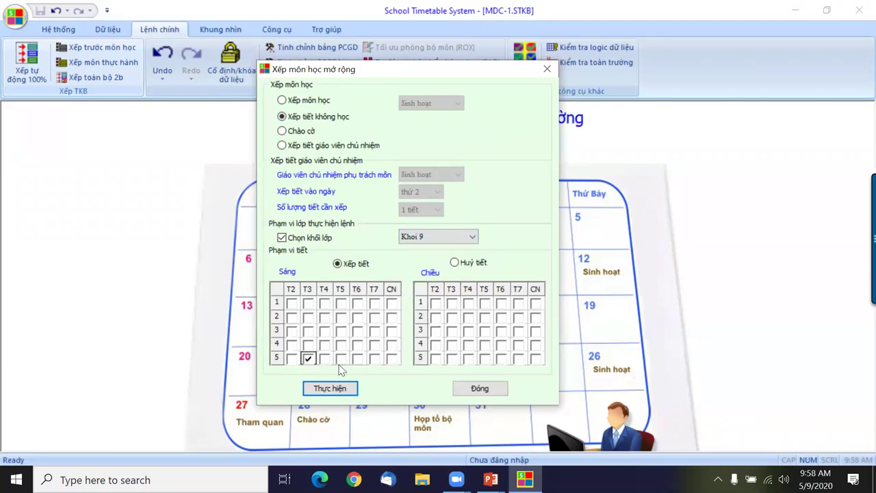
left_click(341, 358)
left_click(337, 388)
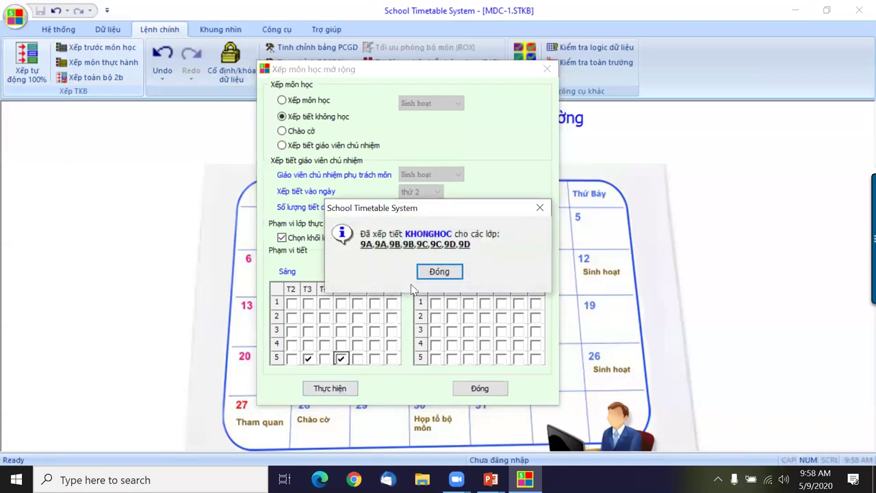
left_click(444, 272)
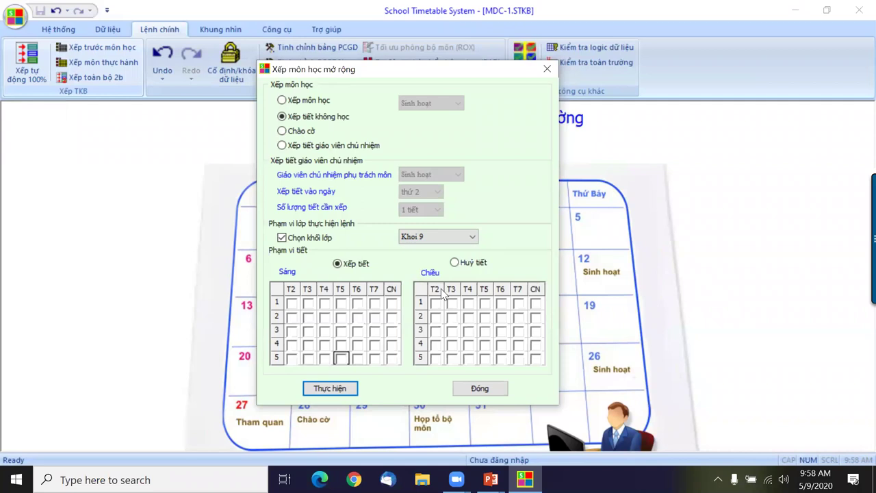
Run the homeroom teacher period placement with Sinh hoạt as the subject and 1 tiết, and close the placement dialog
left_click(348, 149)
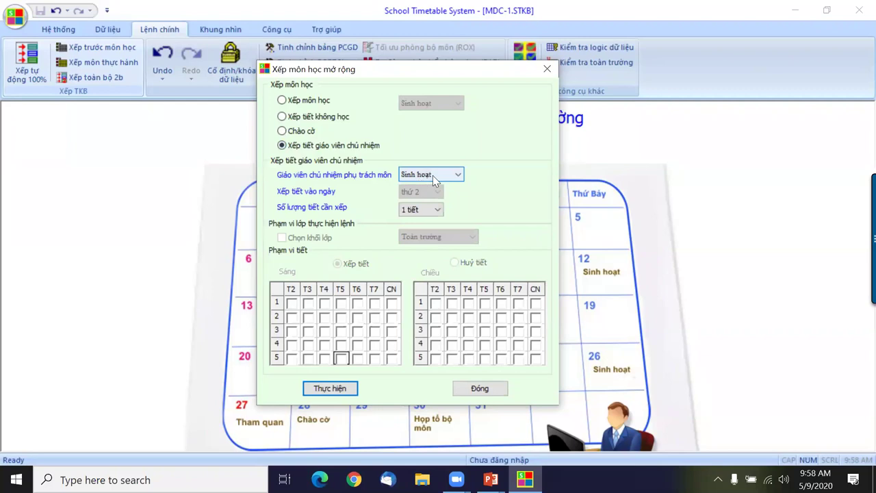
left_click(329, 389)
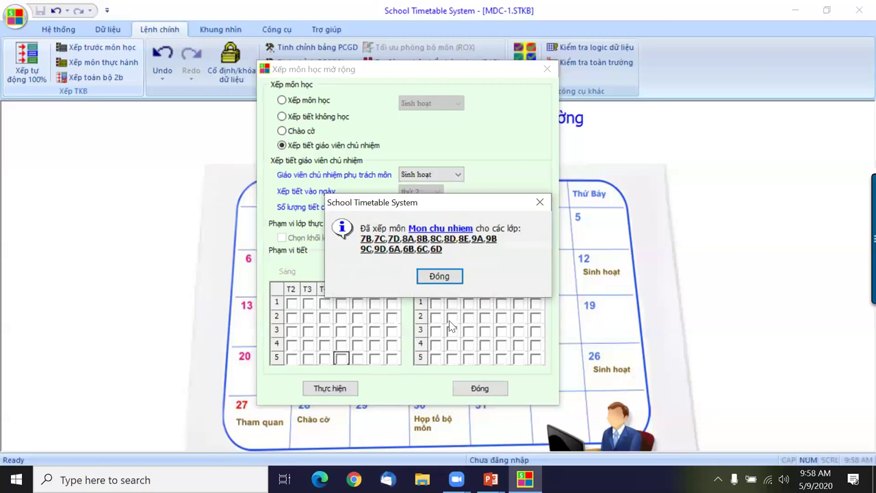
left_click(440, 276)
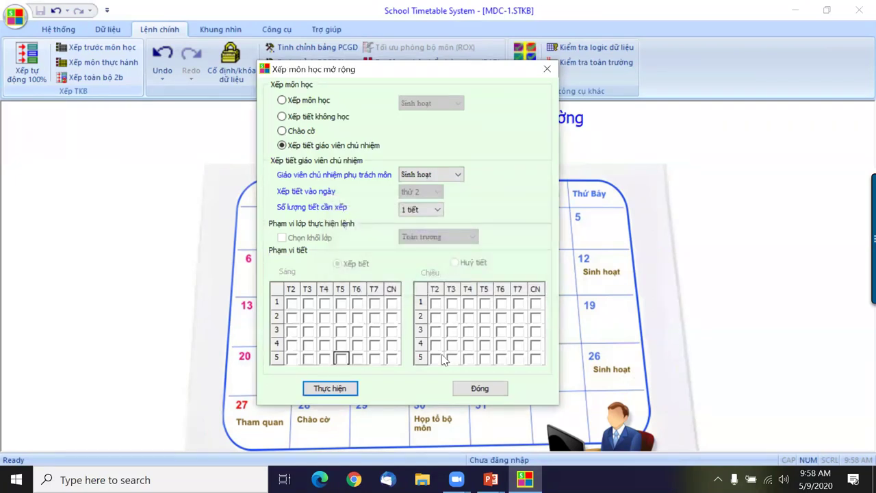
left_click(479, 389)
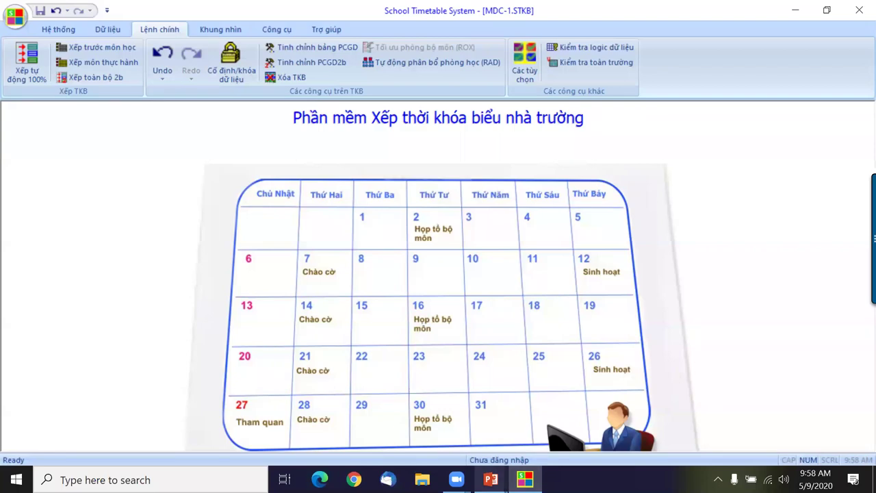
Open the Mainloop view to check the pre-placed periods in the morning timetable of class 7A
left_click(490, 479)
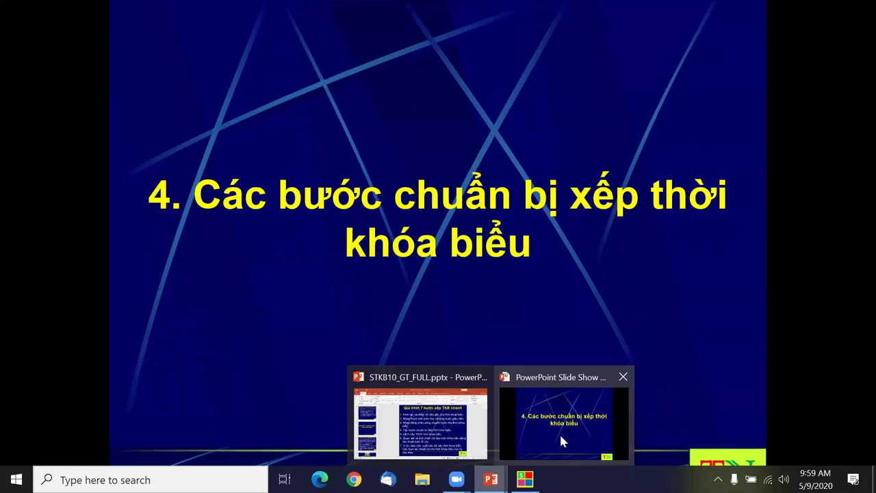
left_click(525, 479)
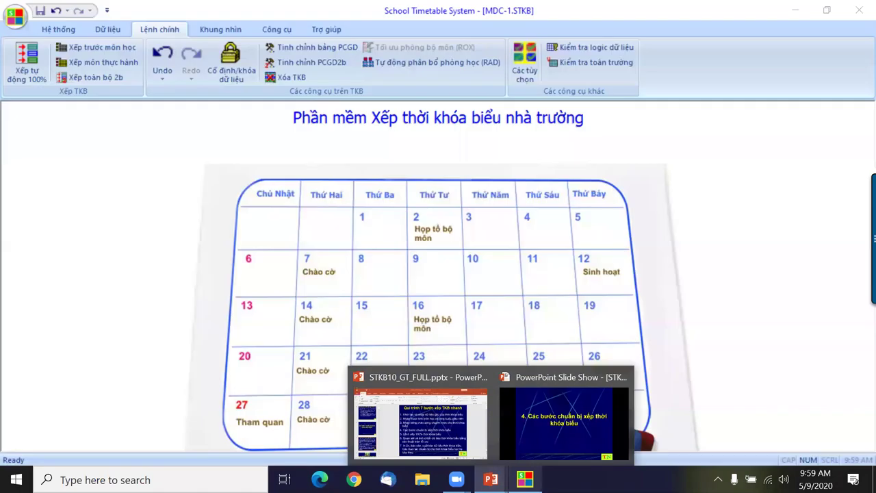
left_click(220, 29)
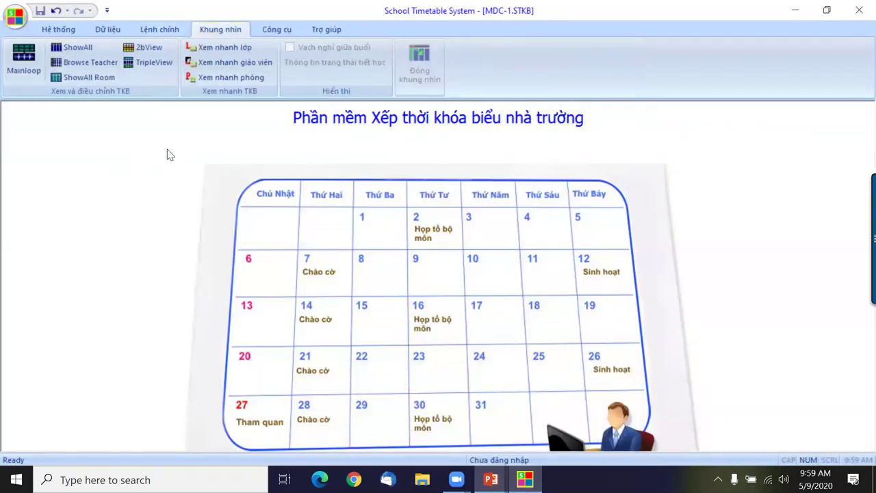
left_click(24, 60)
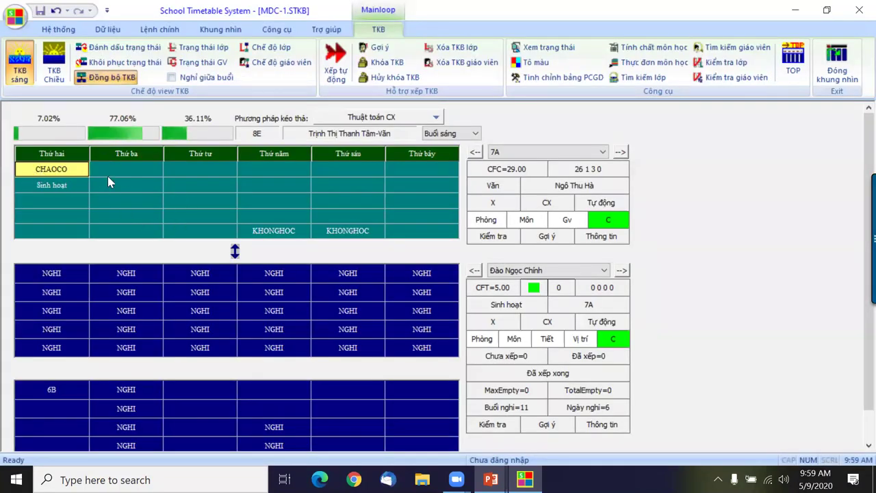
Step through the classes from 7A to 8B to check their pre-placed morning periods, and close the Mainloop view
left_click(622, 152)
left_click(622, 152)
left_click(622, 152)
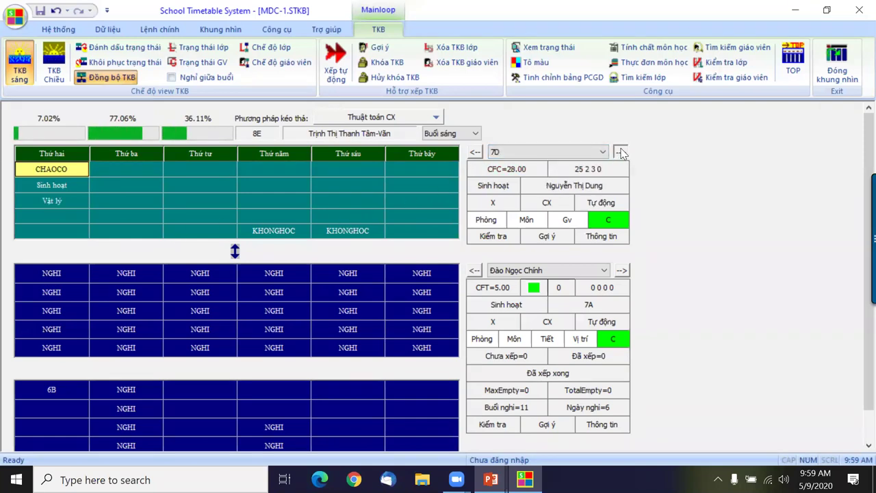
left_click(622, 152)
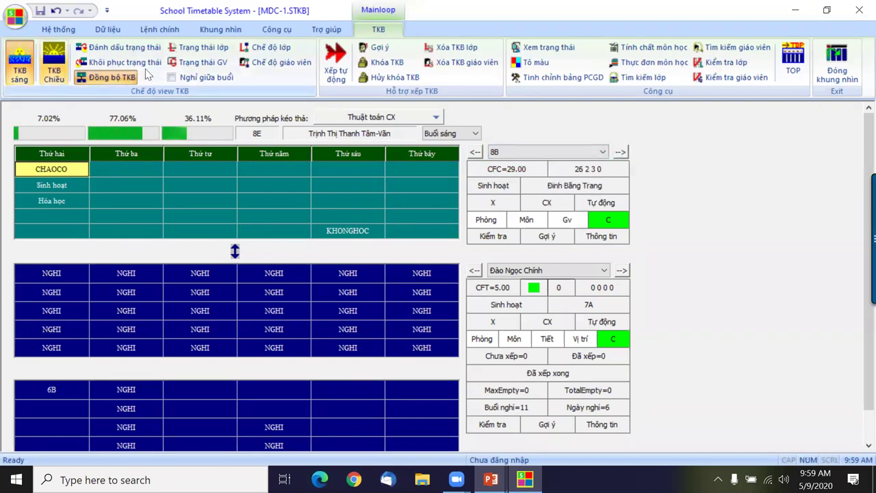
left_click(837, 60)
Examine the pre-placed CHAOCO, Sinh hoạt and KHONGHOC periods of all classes in the ShowAll view, and close the view
left_click(229, 30)
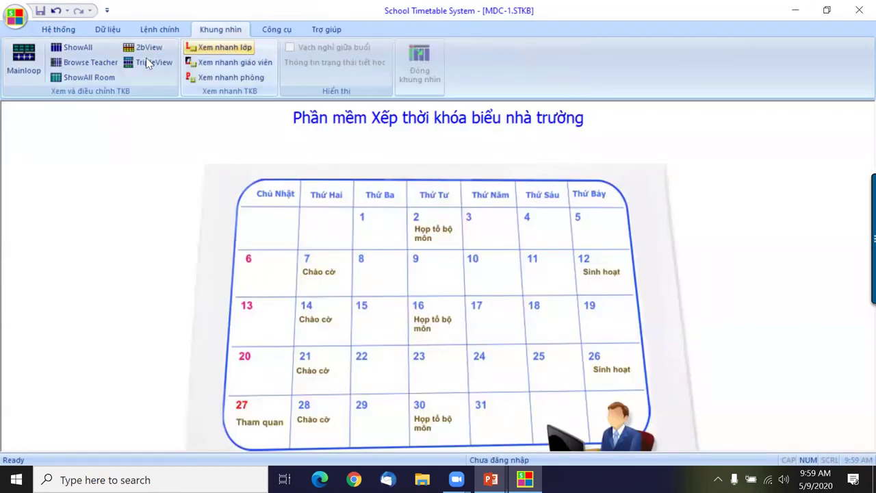
left_click(87, 47)
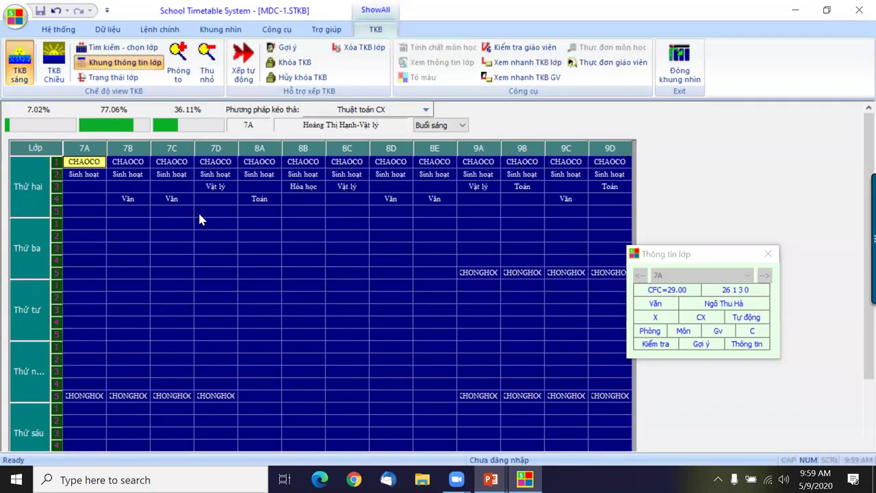
scroll(271, 264, "down", 3)
scroll(276, 256, "up", 3)
scroll(279, 238, "down", 3)
scroll(279, 238, "up", 3)
scroll(239, 221, "down", 3)
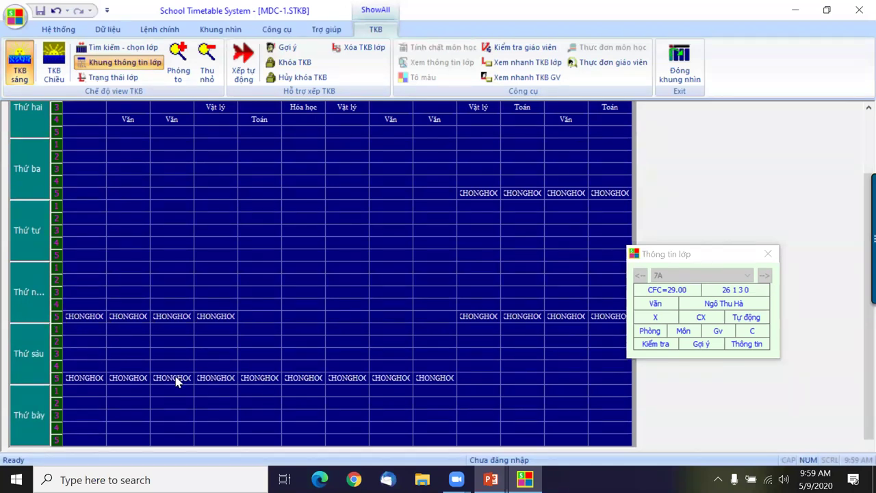
scroll(304, 315, "up", 3)
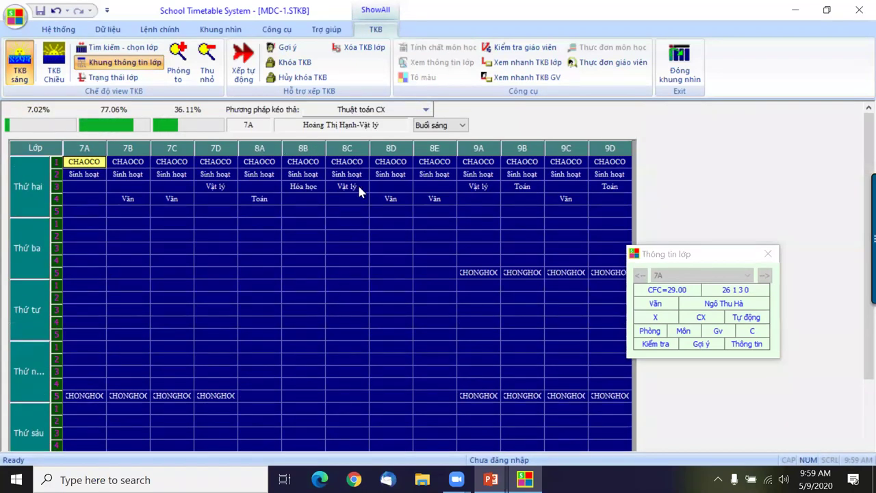
scroll(294, 343, "down", 3)
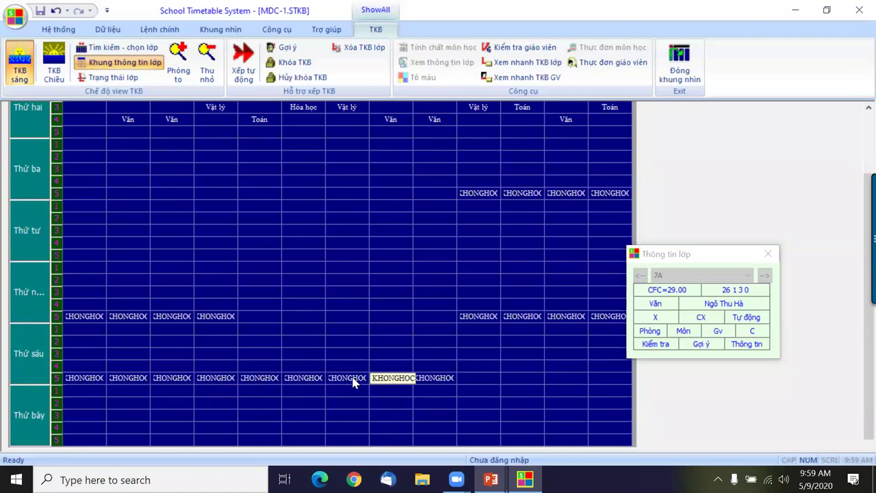
scroll(404, 315, "up", 3)
scroll(568, 274, "down", 3)
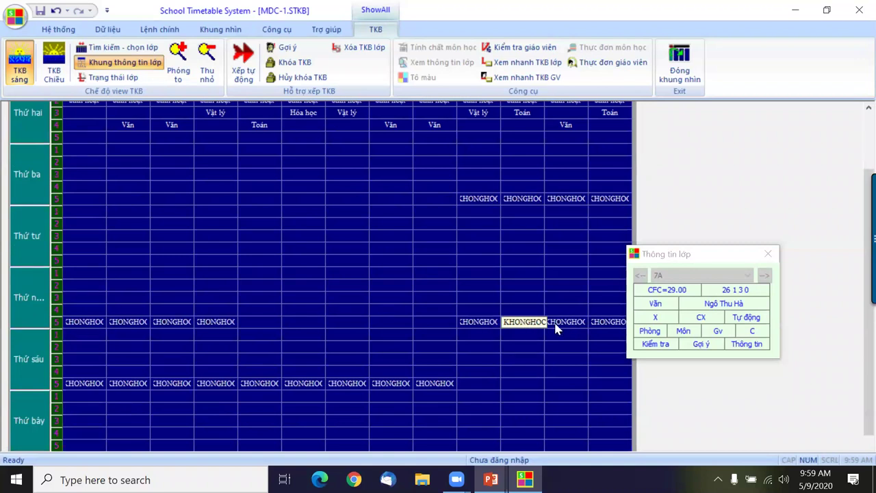
scroll(301, 237, "up", 3)
scroll(301, 237, "down", 3)
scroll(301, 237, "up", 3)
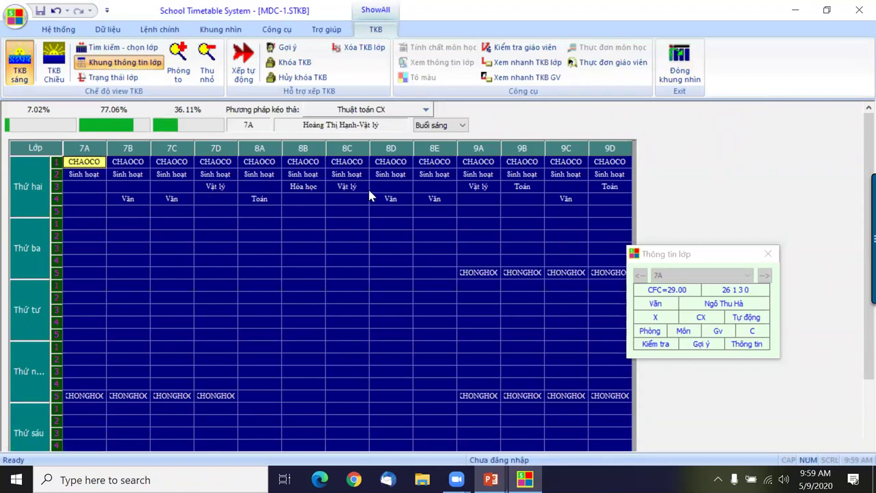
left_click(690, 76)
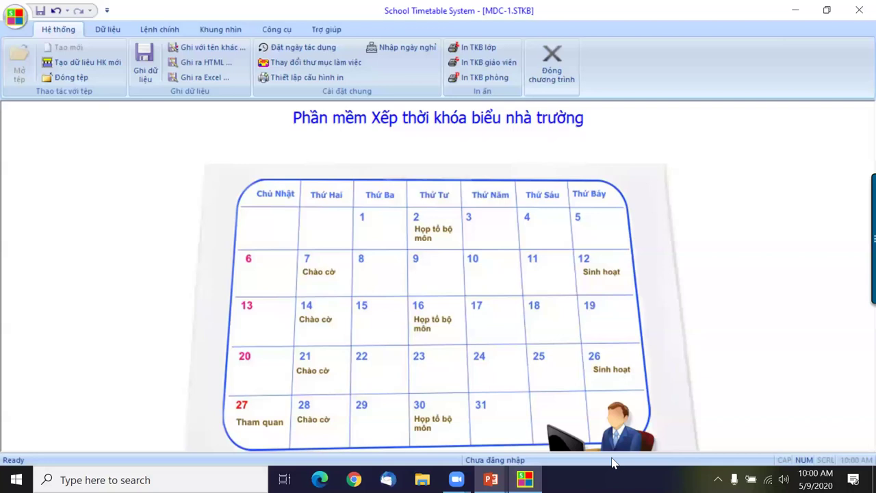
Switch to the PowerPoint slide show and advance to the slide "5. Lệnh xếp 100% thời khóa biểu"
mouse_move(491, 479)
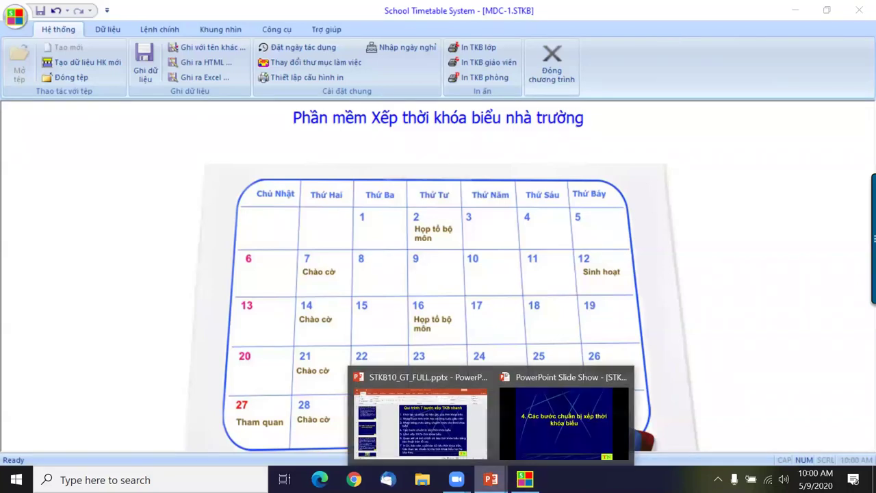
left_click(527, 451)
key("Right")
key("Right")
key("Right")
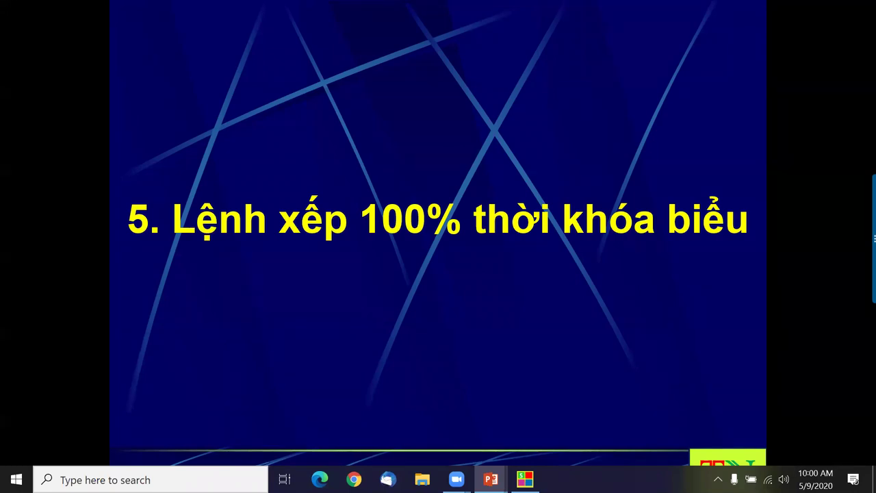
Back in School Timetable System, run the 100% automatic arrangement for Buổi Sáng, keeping the current timetable state, and accept the data update
left_click(525, 480)
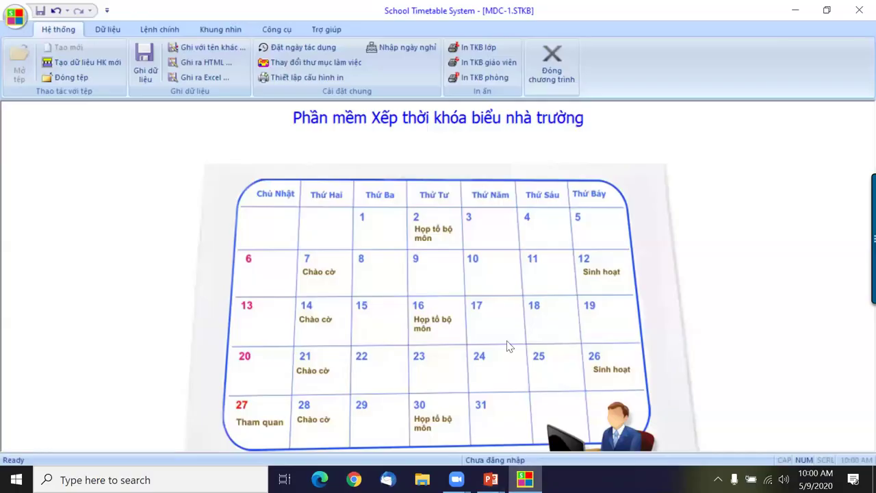
left_click(165, 28)
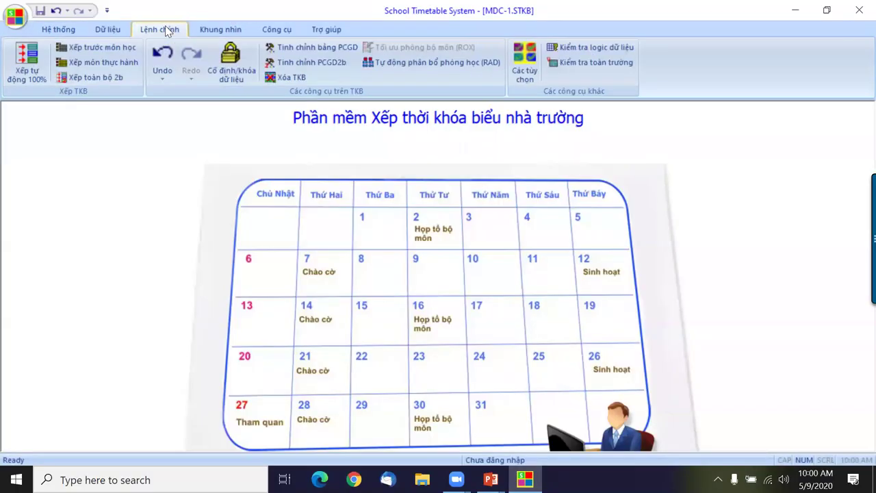
left_click(35, 78)
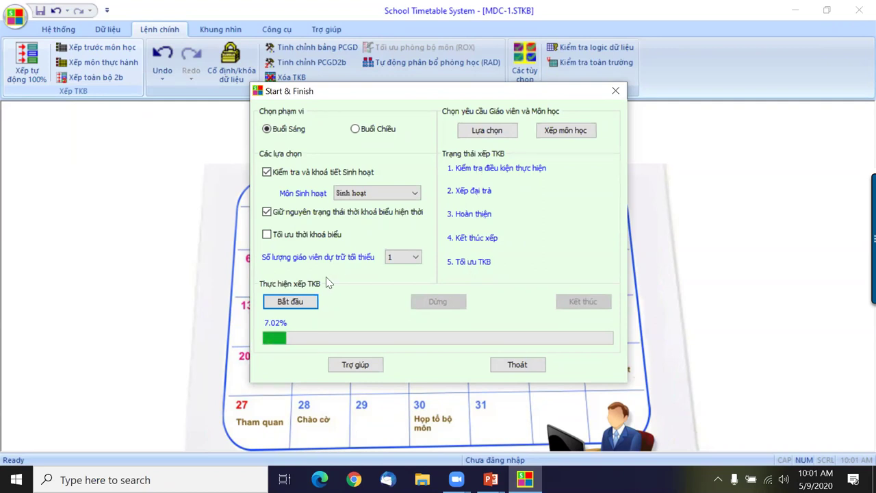
left_click(305, 304)
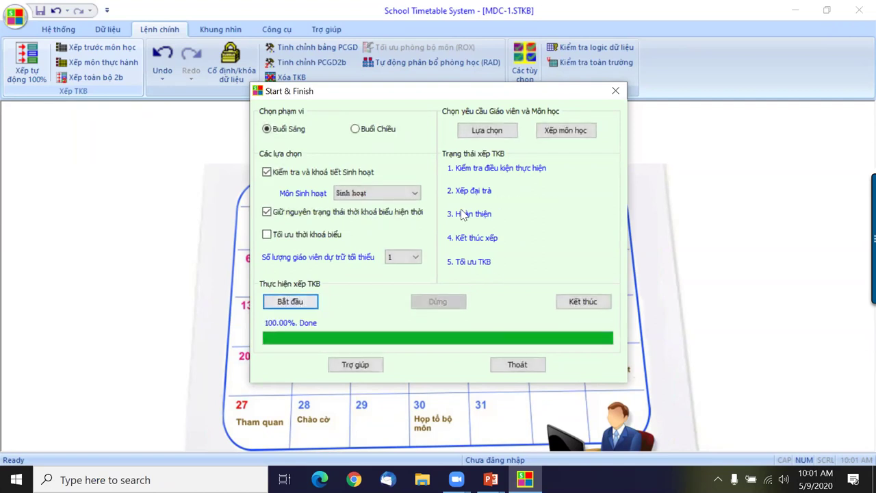
left_click(583, 301)
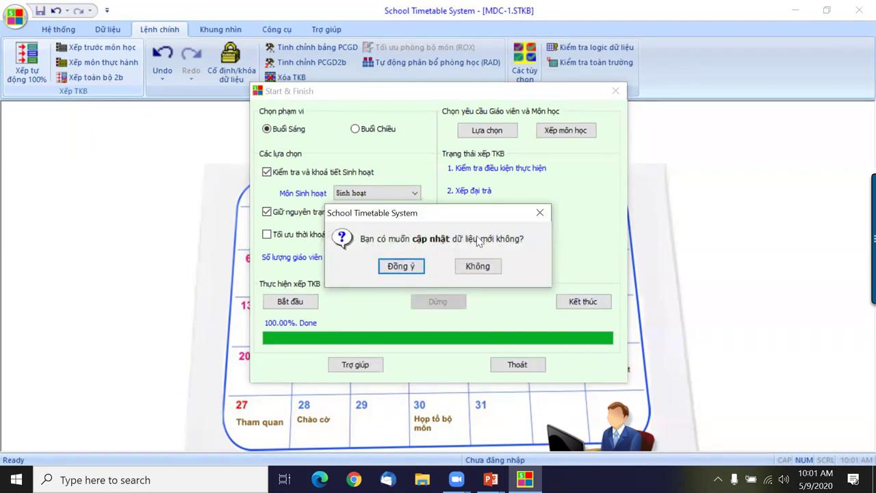
left_click(399, 267)
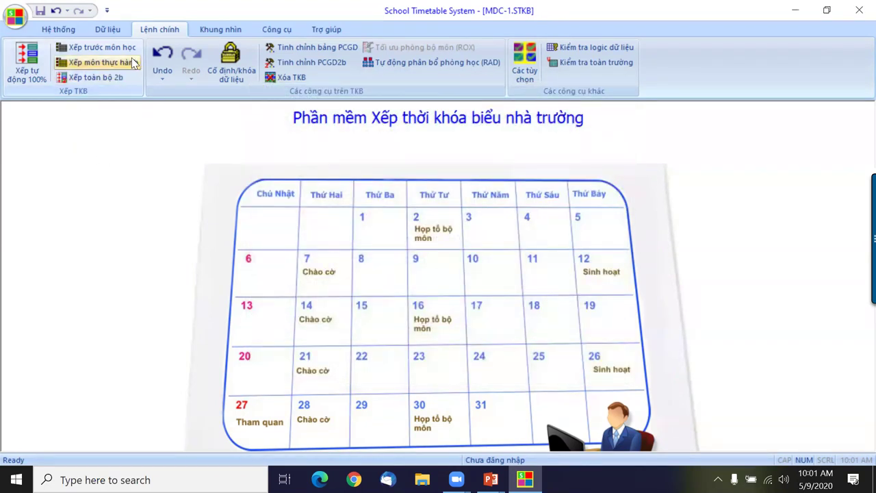
Review the arranged morning timetable of all classes in ShowAll, moving the Thông tin lớp window clear of the grid, and close the view
left_click(220, 30)
left_click(84, 49)
scroll(460, 257, "down", 2)
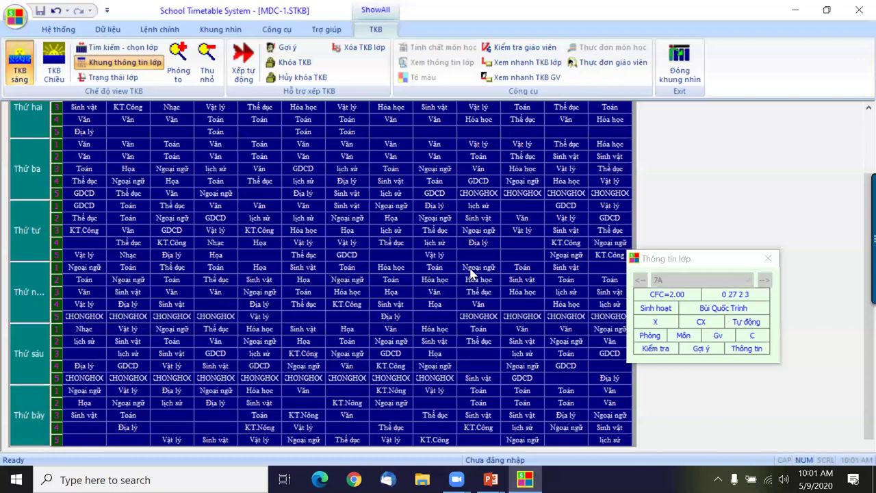
scroll(476, 276, "up", 2)
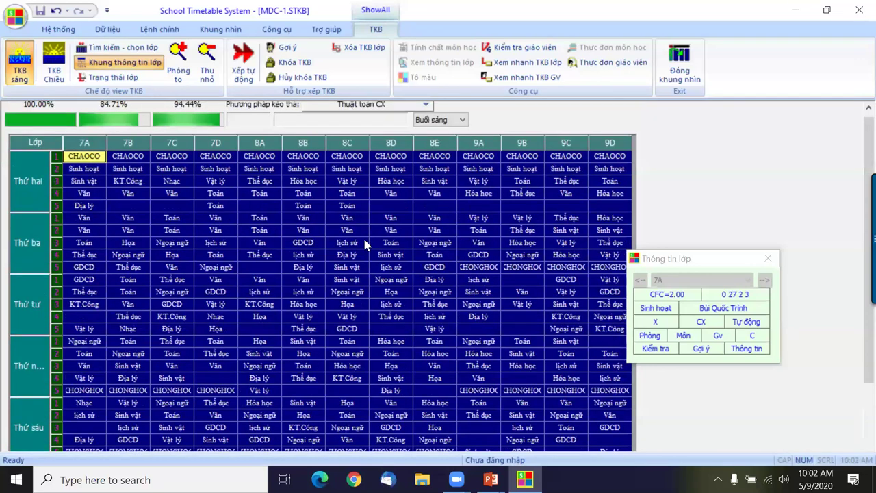
scroll(356, 279, "down", 2)
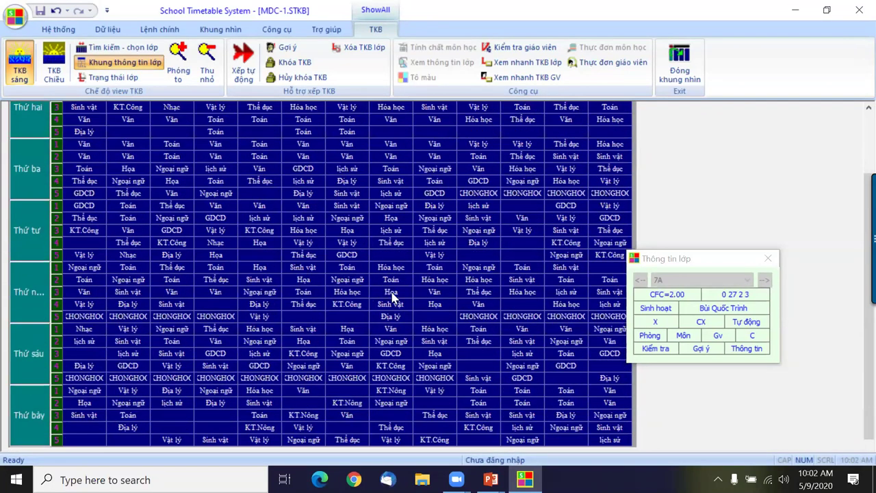
scroll(394, 297, "up", 2)
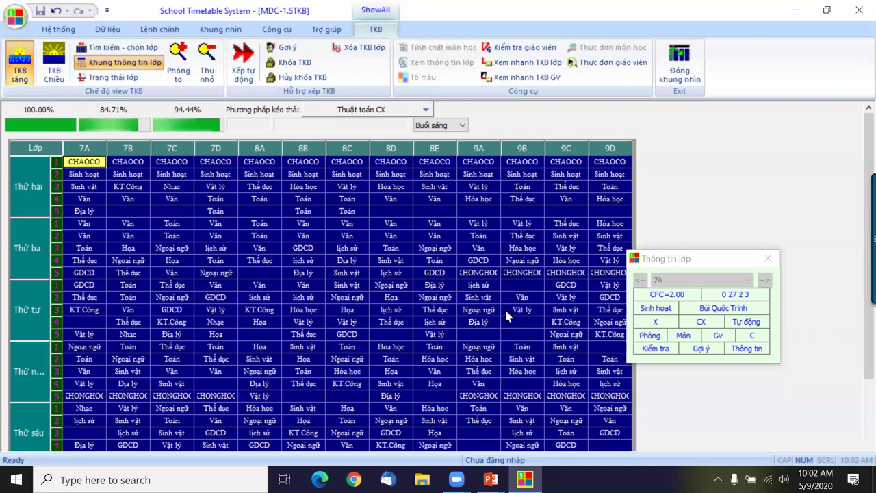
left_click(693, 258)
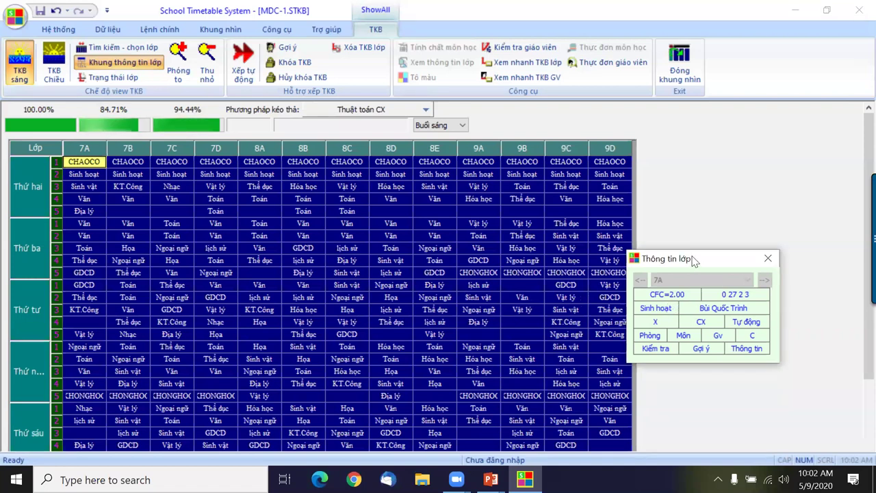
left_click_drag(719, 259, 771, 173)
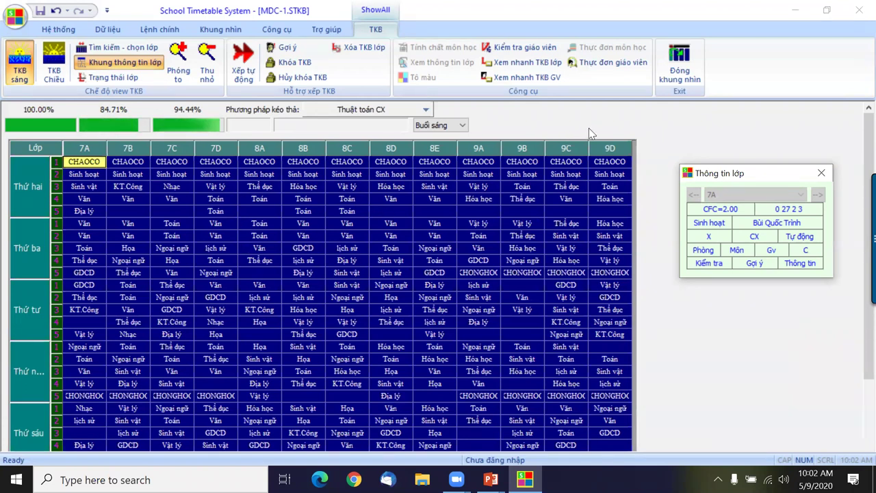
left_click(679, 75)
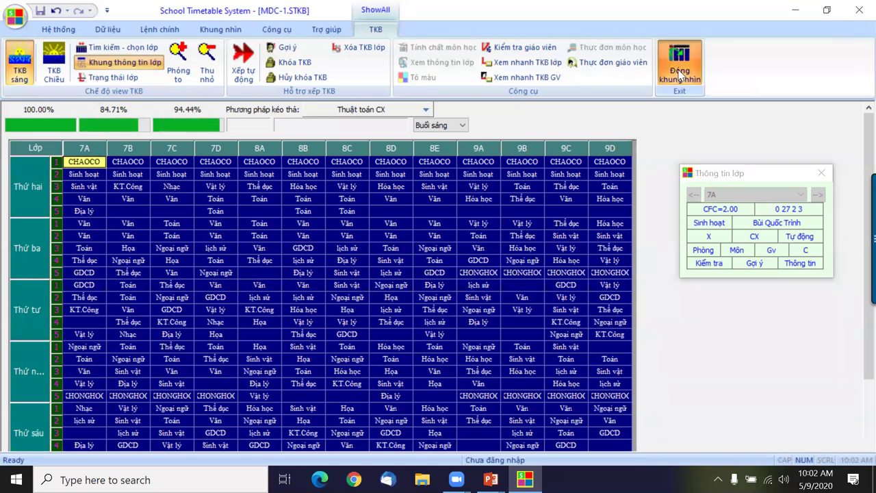
Check the arranged morning timetable of class 7A in the Mainloop view, and close the view
left_click(159, 29)
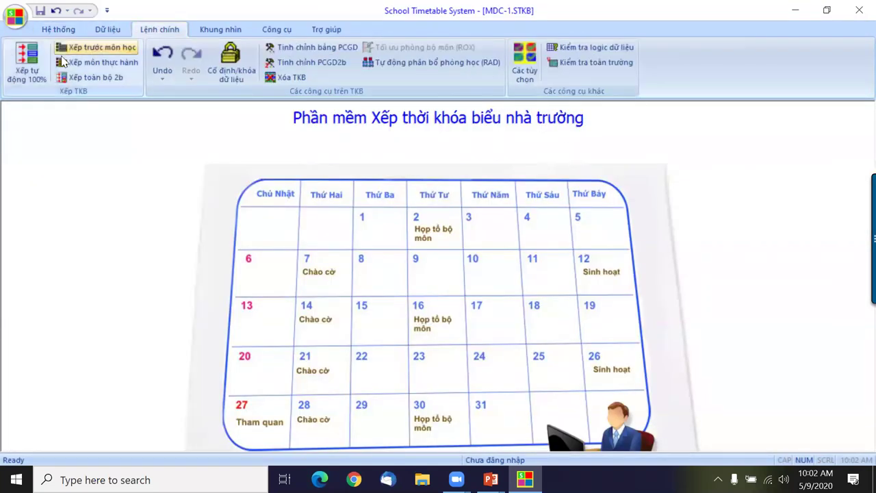
left_click(220, 29)
left_click(22, 65)
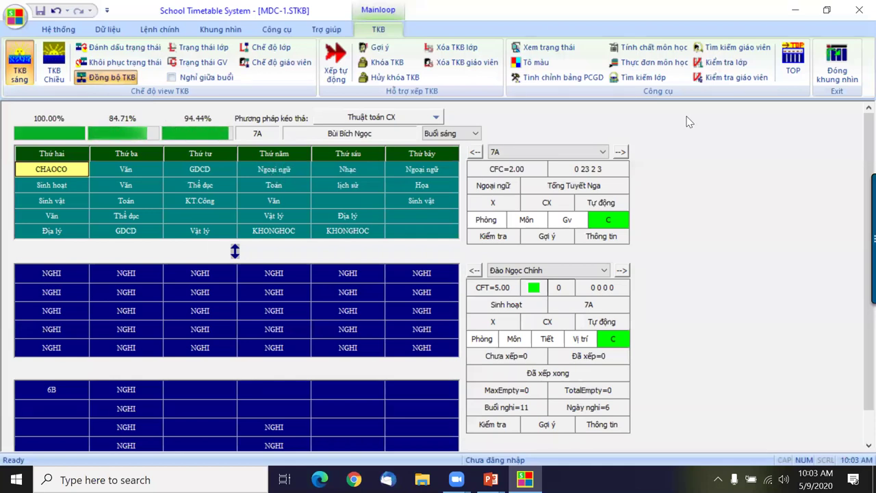
left_click(836, 63)
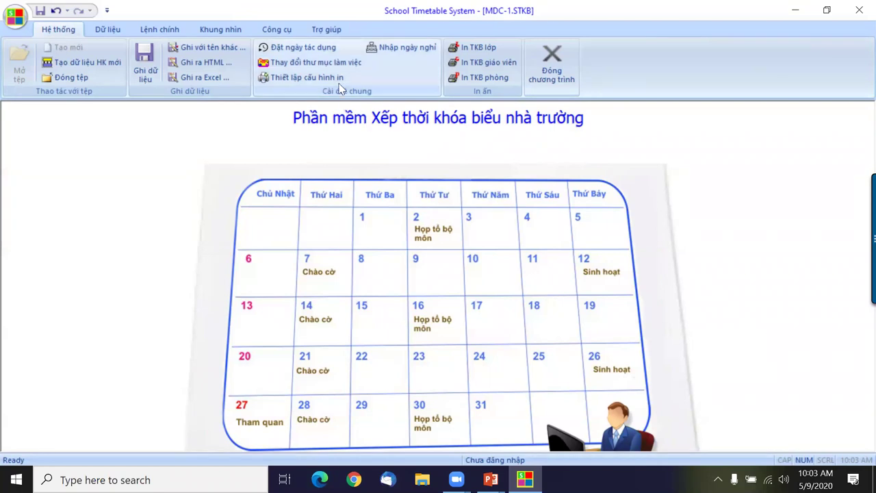
Set the timetable display to 7 ngày in the view options and save the settings
left_click(168, 34)
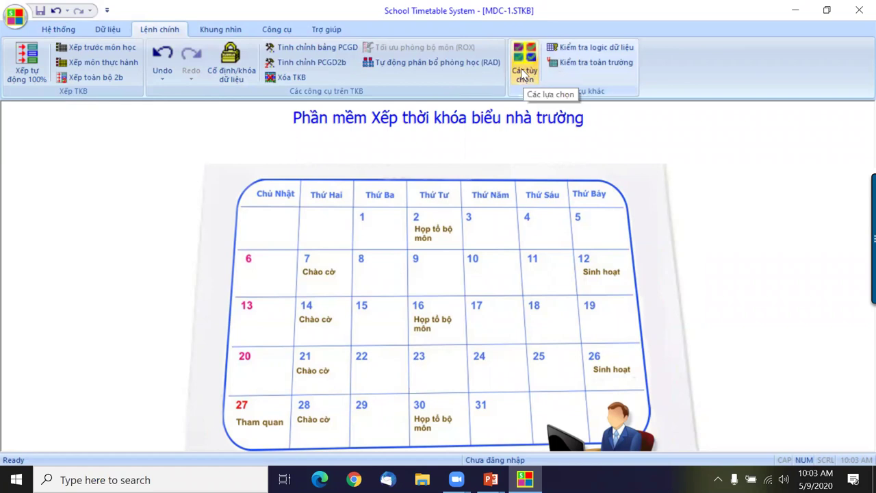
left_click(523, 73)
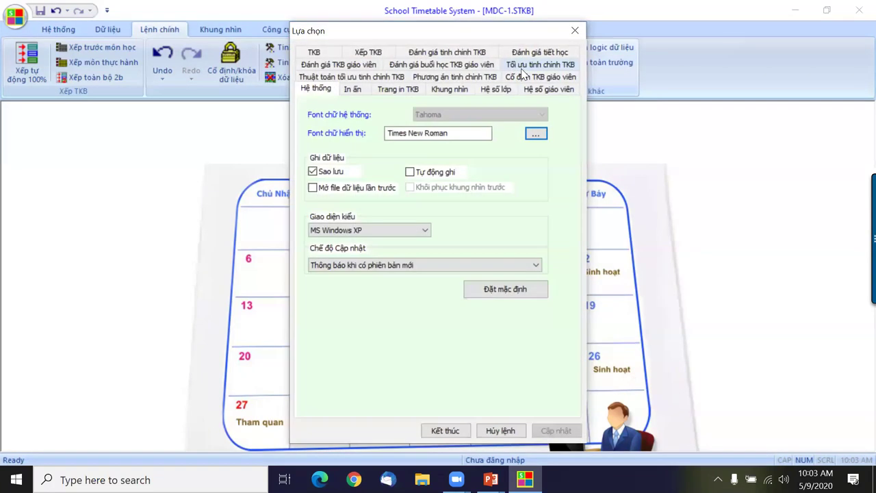
left_click(450, 90)
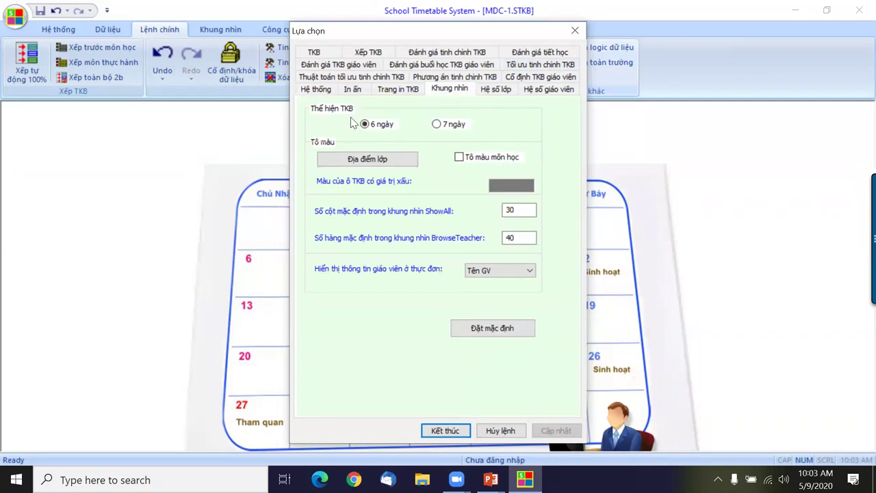
left_click(438, 126)
left_click(443, 430)
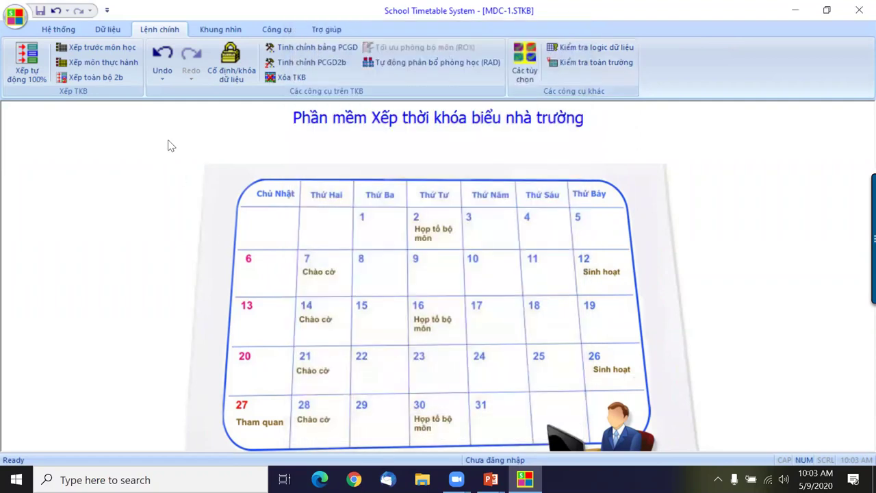
Check the seven-day timetable in the Mainloop view, stepping forward from class 7A, and close the view
left_click(214, 29)
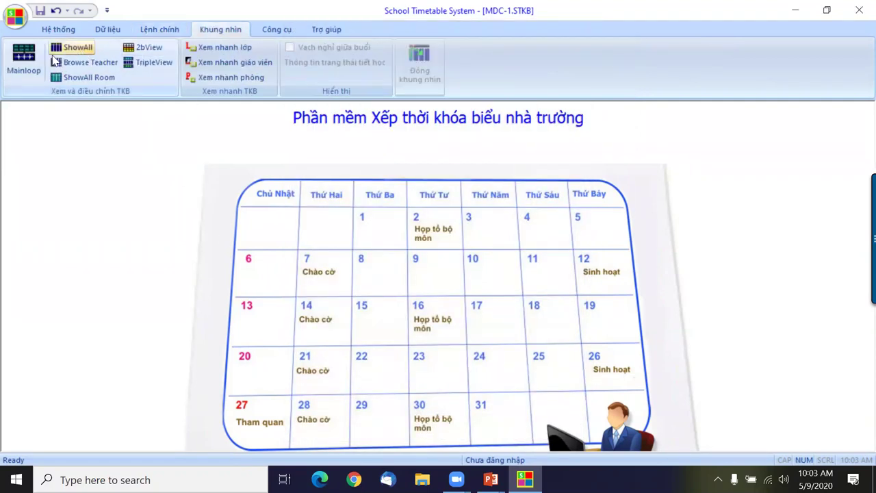
left_click(23, 59)
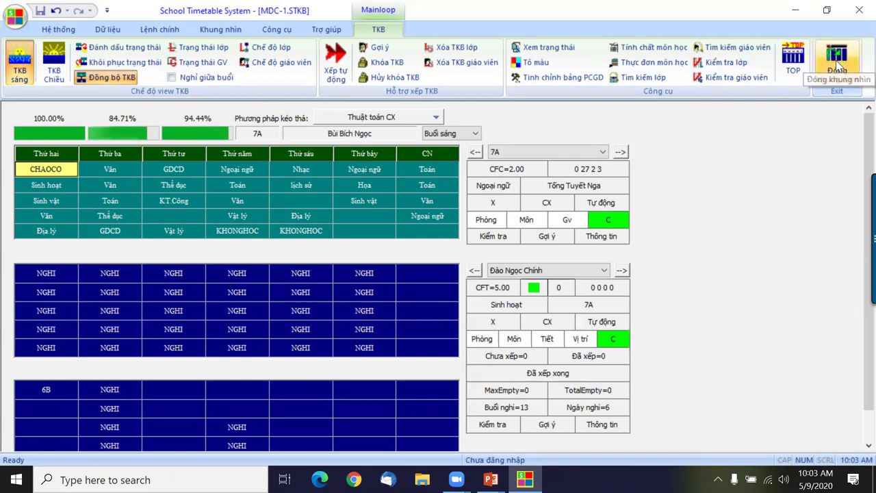
left_click(620, 152)
left_click(620, 152)
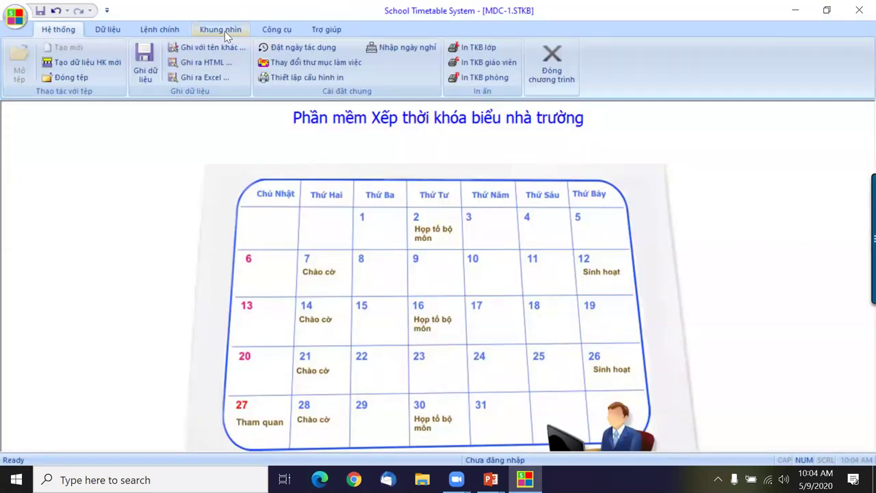
Set the timetable display to 6 ngày in the view options and agree to delete the Sunday timetable of all classes
left_click(176, 34)
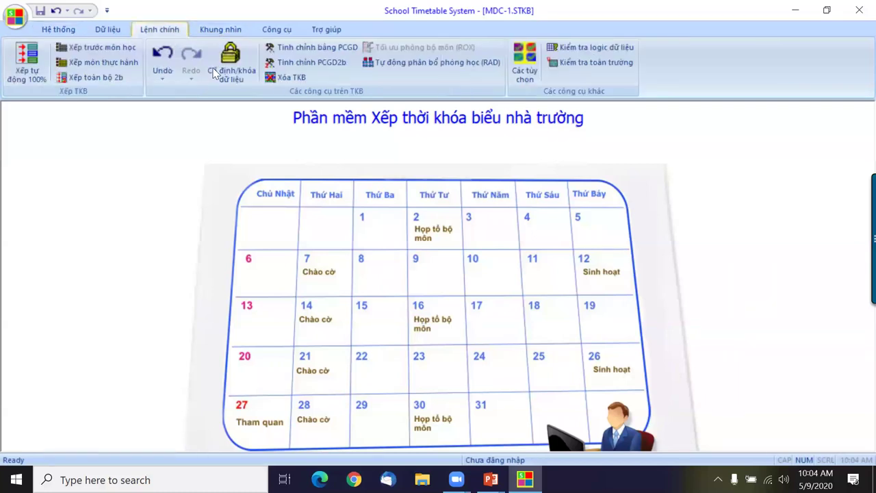
left_click(530, 74)
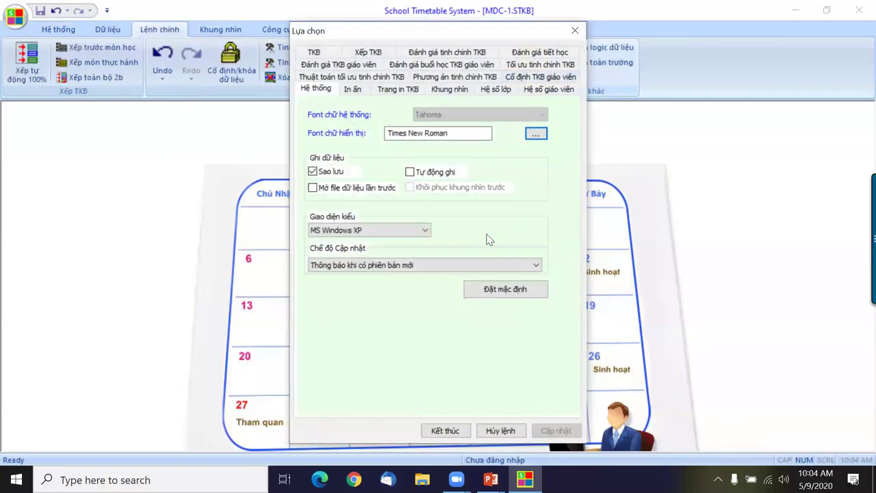
left_click(449, 89)
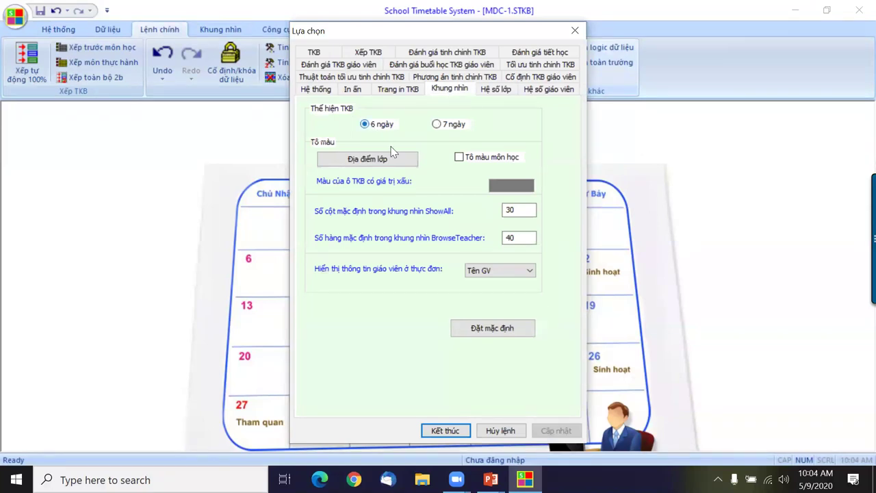
left_click(442, 429)
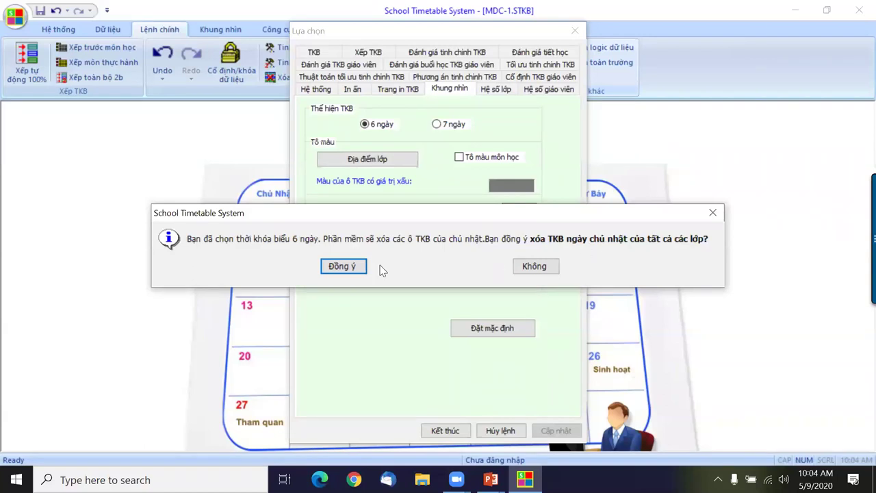
left_click(346, 267)
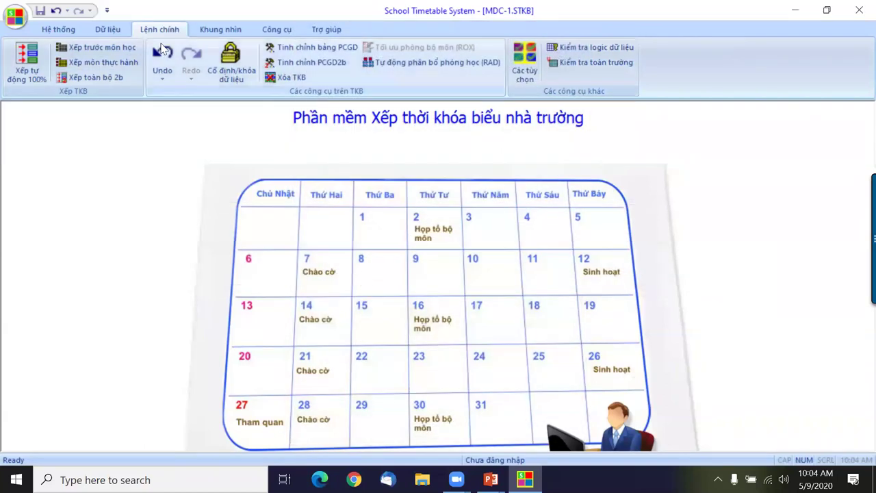
Open the morning timetable of all classes in the ShowAll view and dismiss the logic error notice
left_click(197, 29)
left_click(89, 53)
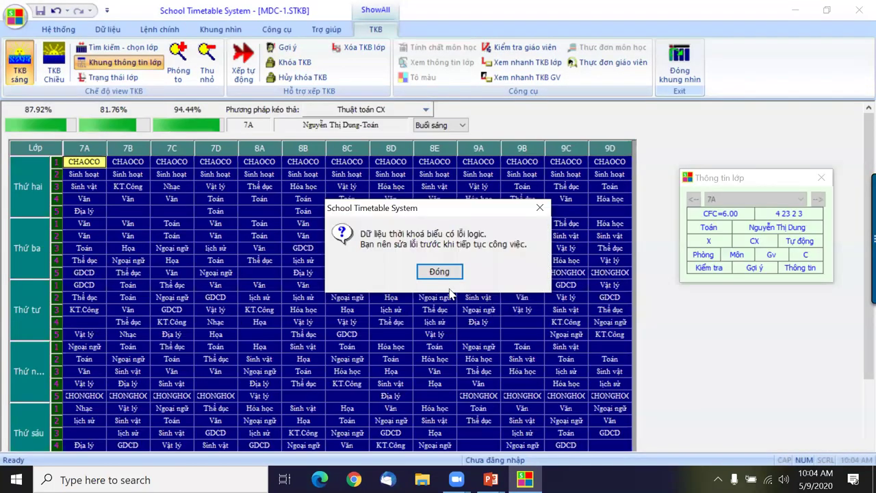
key("Return")
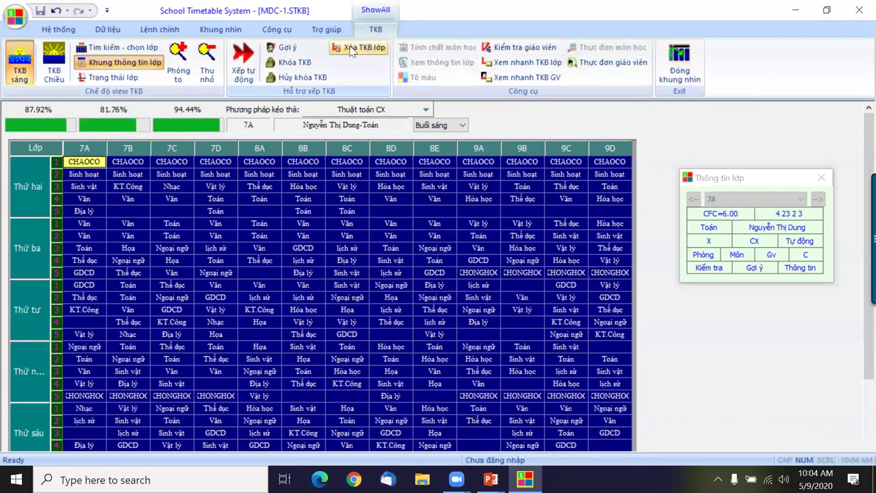
Run the data logic check on the timetable and fix the listed logic errors
left_click(150, 32)
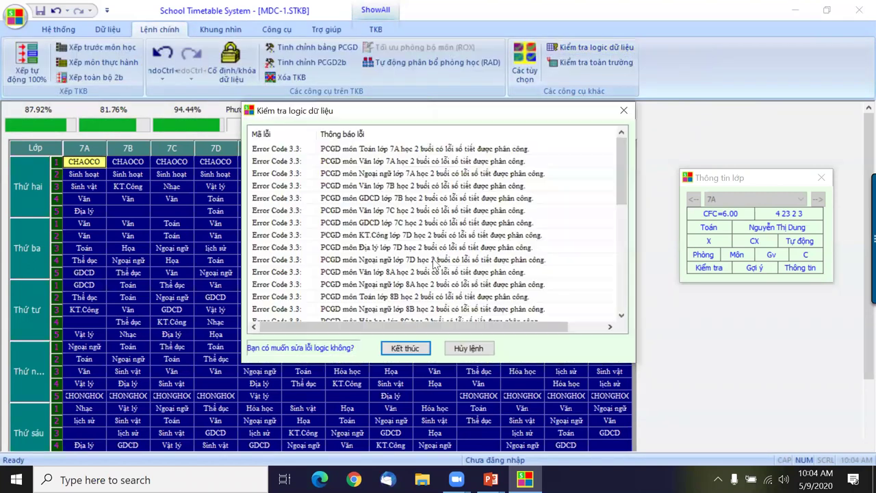
left_click(405, 348)
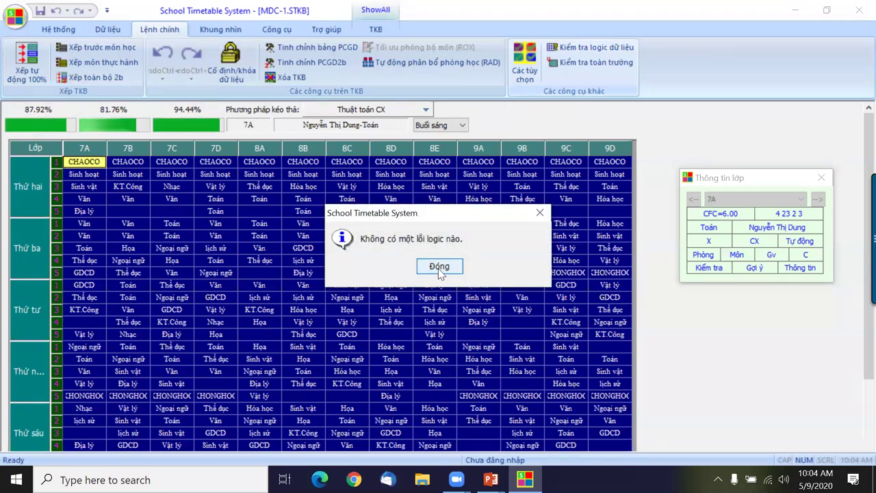
key("Return")
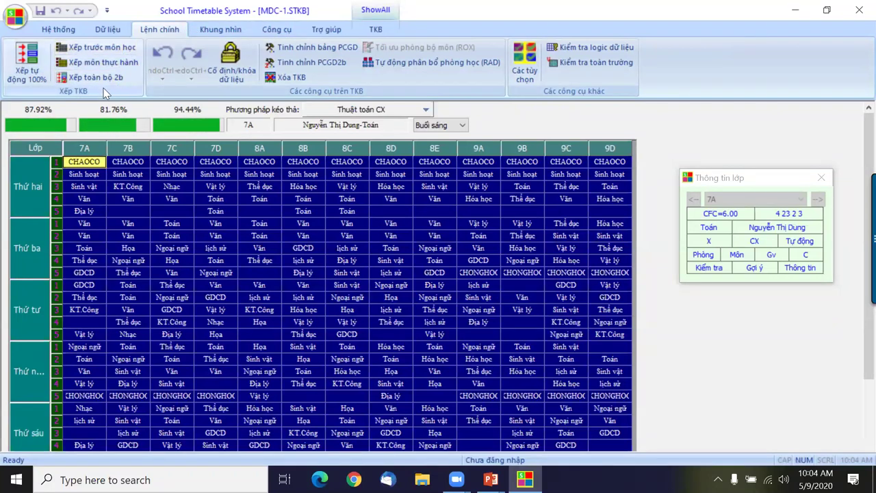
Automatically arrange the Buổi Sáng timetable with Start & Finish, keeping the current timetable state, and update the data
left_click(19, 77)
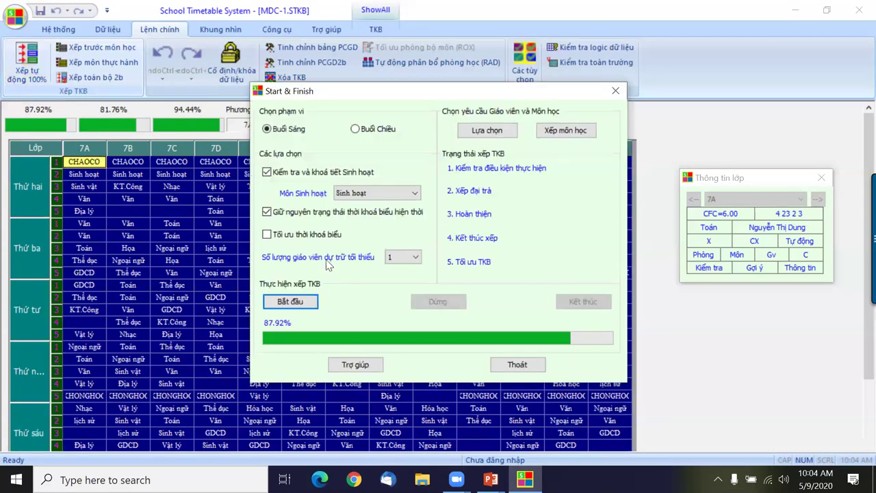
left_click(299, 302)
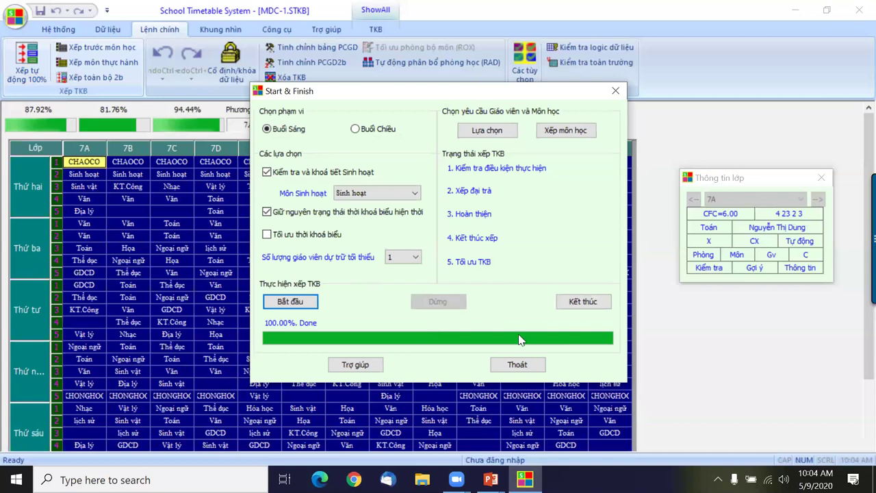
left_click(574, 305)
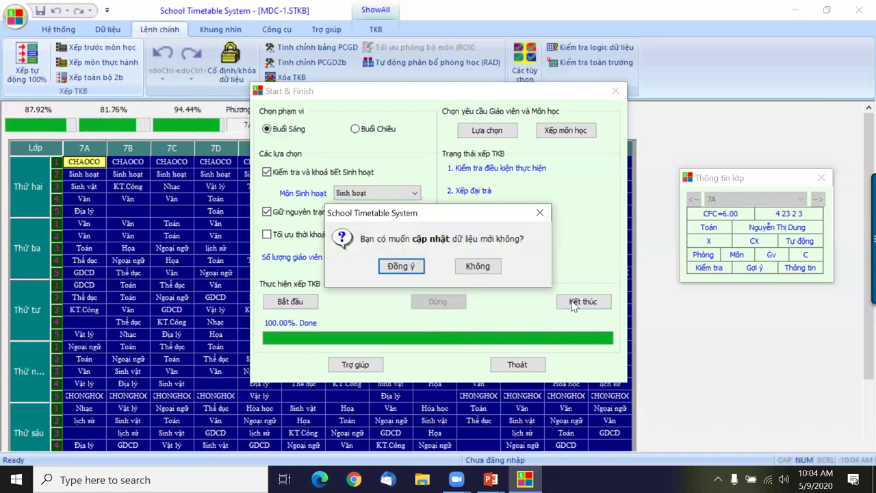
left_click(411, 267)
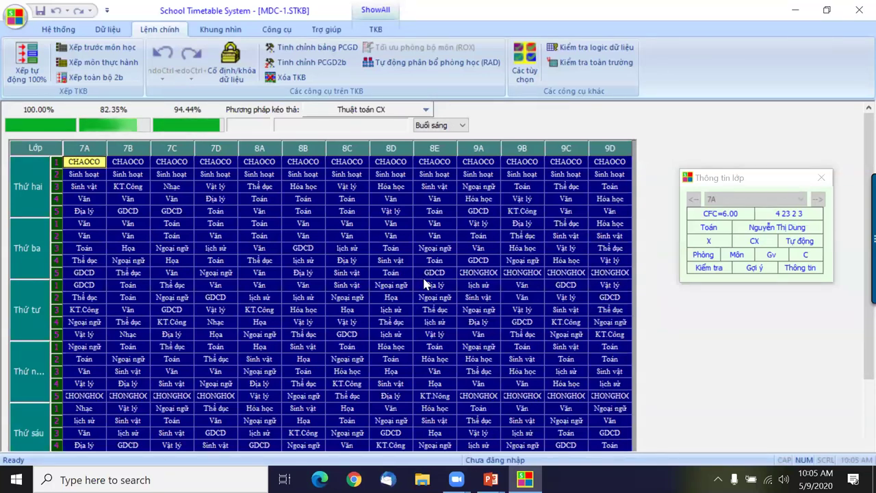
Switch to the PowerPoint slide show and advance through the SF - Start and Finish slide to section 6 on observing and refining the timetable
mouse_move(491, 479)
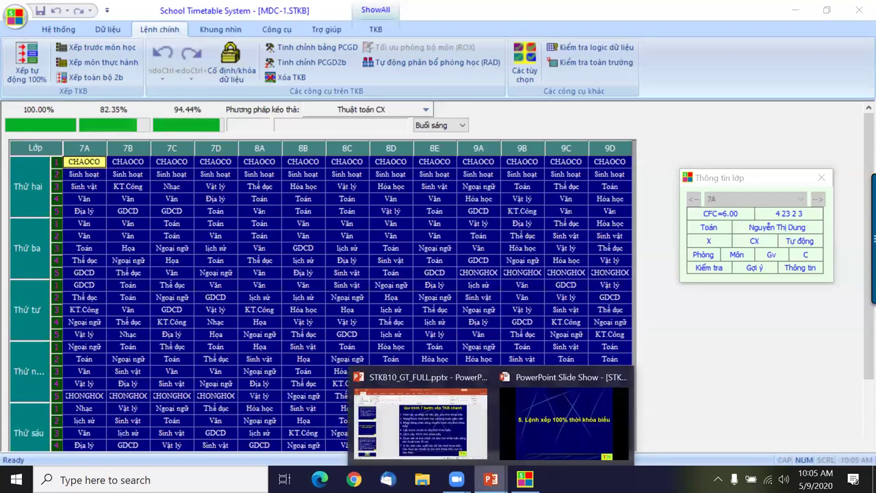
left_click(566, 417)
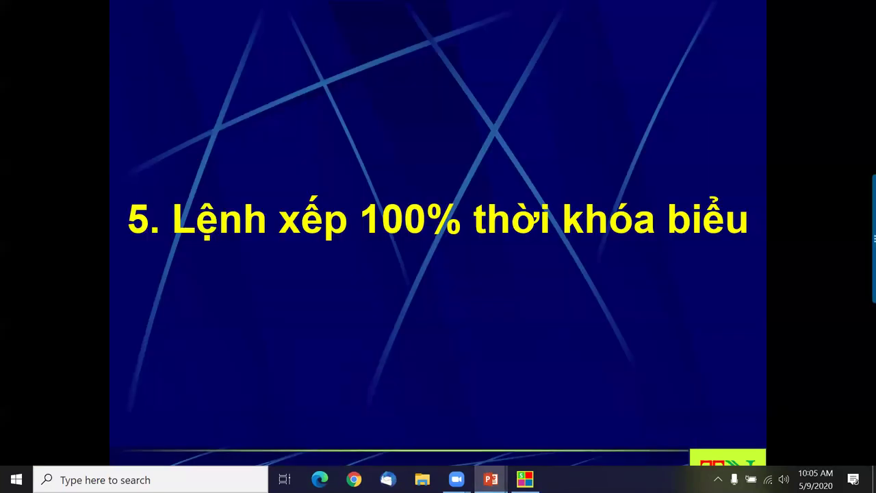
key("Right")
key("Right")
key("Right")
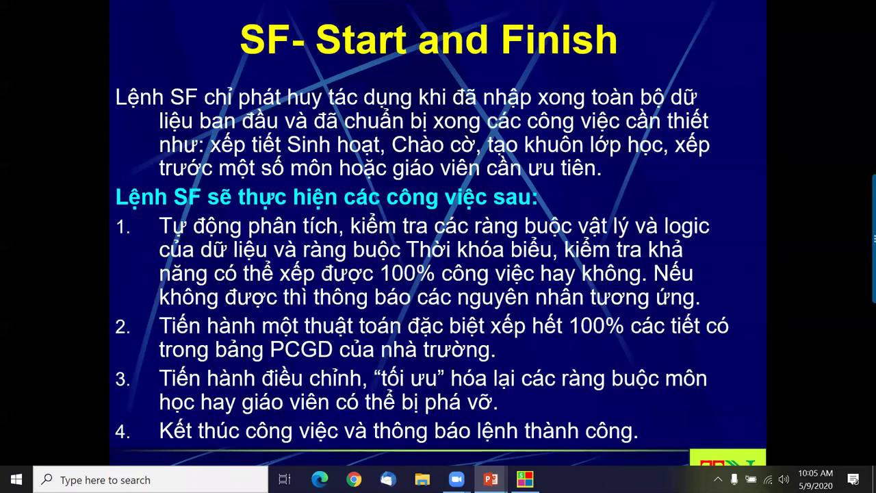
key("Right")
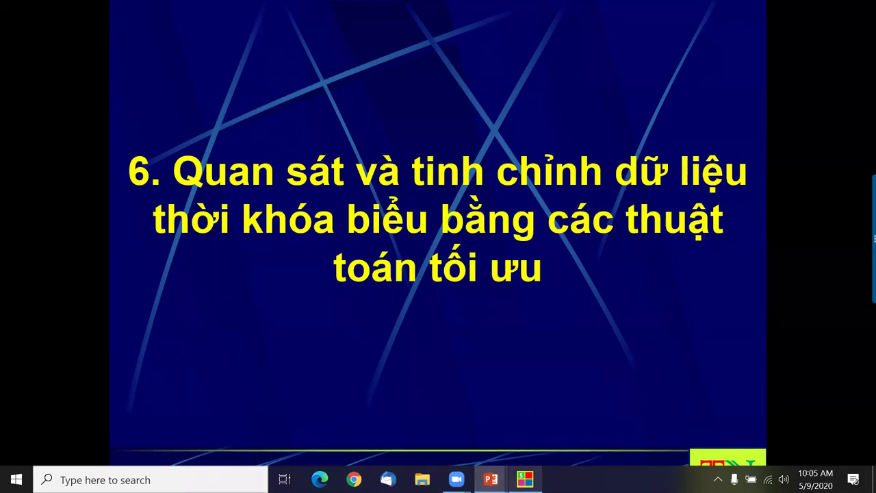
Switch back to School Timetable System, close the ShowAll view and open the Mainloop view
left_click(525, 479)
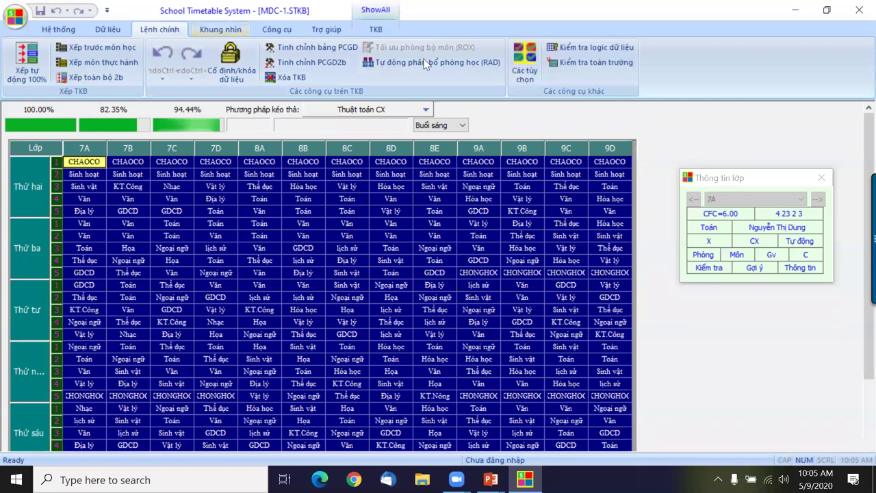
left_click(217, 31)
left_click(417, 64)
left_click(28, 67)
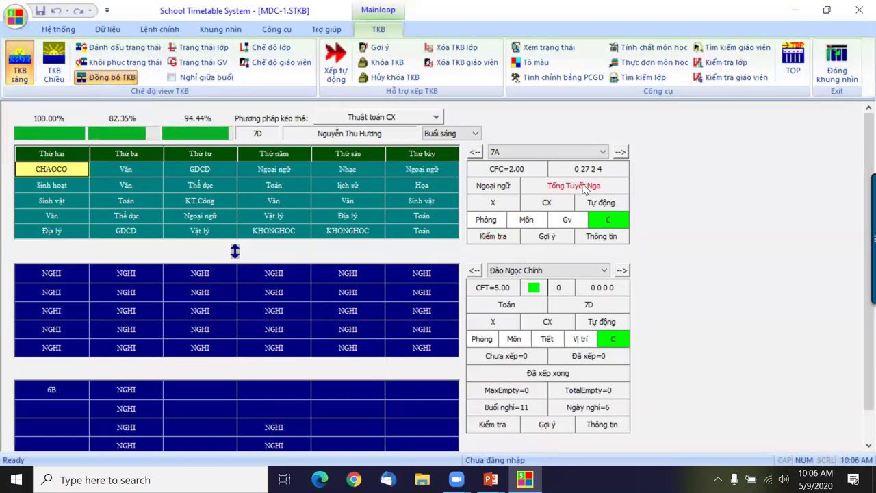
Check the Mainloop timetables of classes 7B and 7C, selecting 7B's Friday GDCD and 7C's third Saturday period, Văn, to show their teachers
left_click(621, 154)
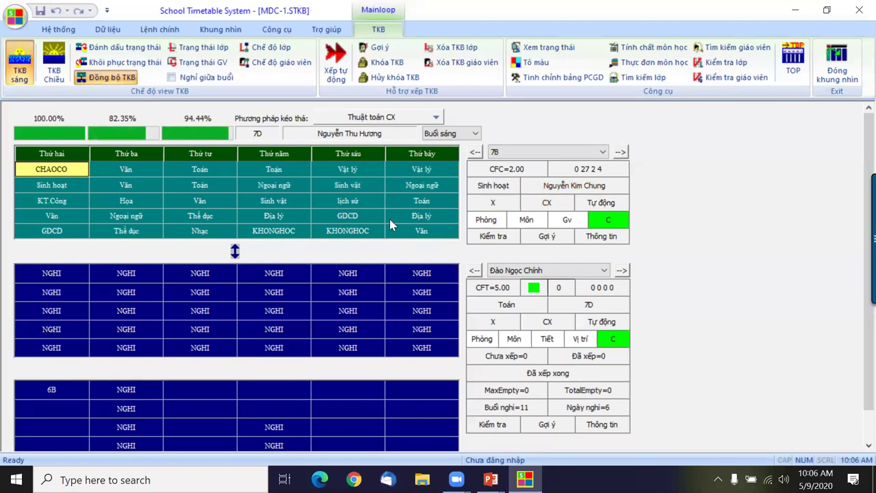
left_click(351, 215)
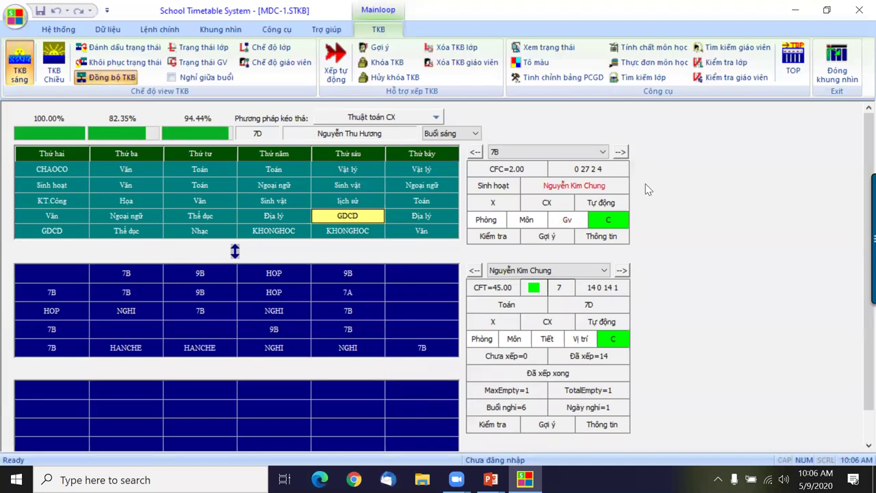
left_click(623, 154)
left_click(402, 199)
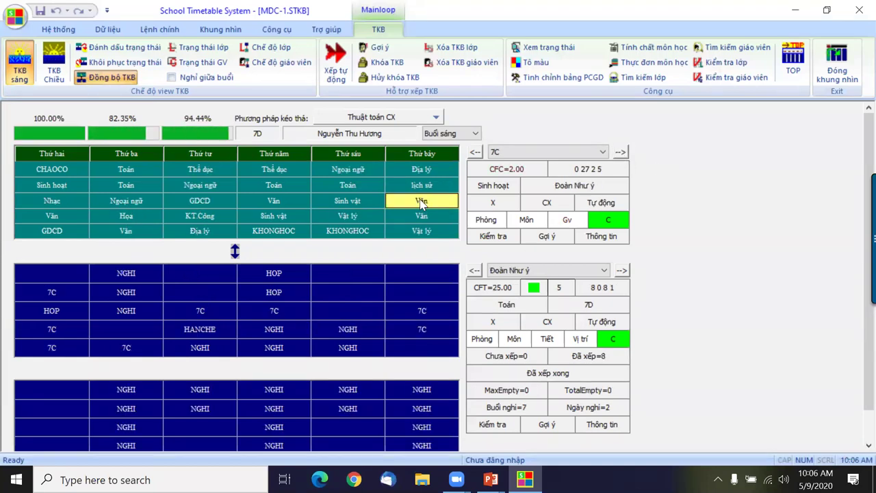
Step forward through the teachers' morning timetables, stopping at the lịch sử teacher of class 9C
left_click(622, 271)
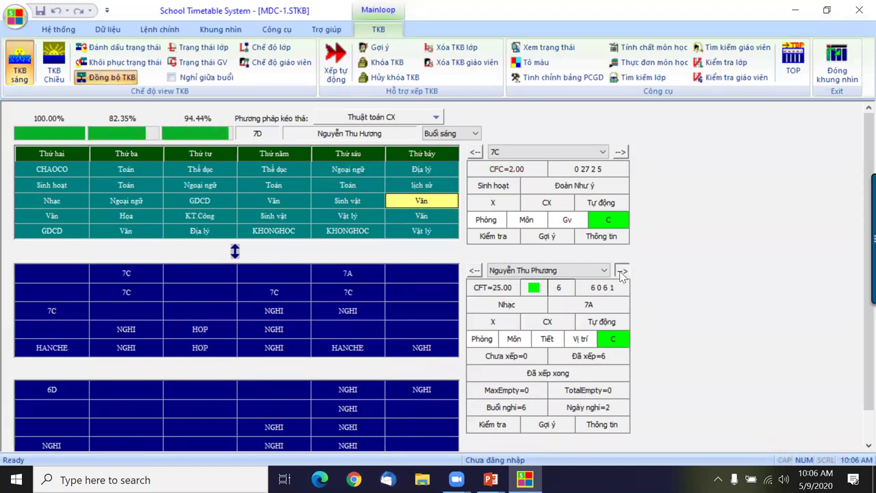
left_click(622, 271)
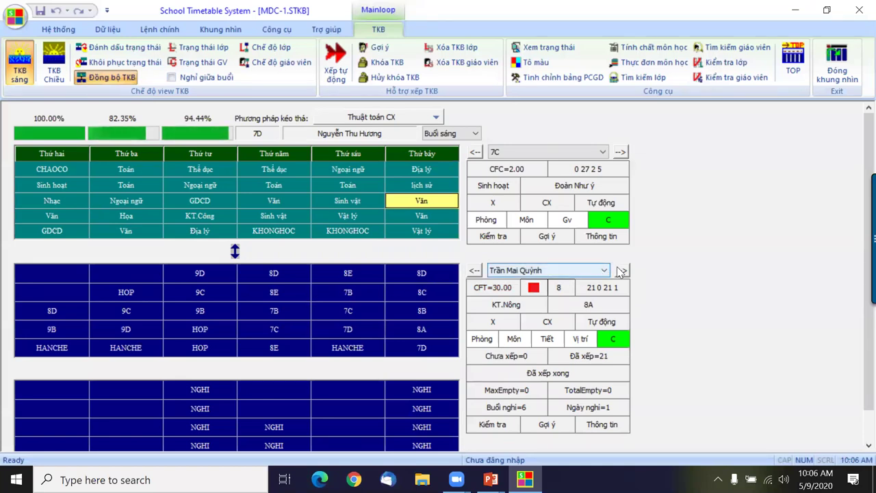
left_click(622, 271)
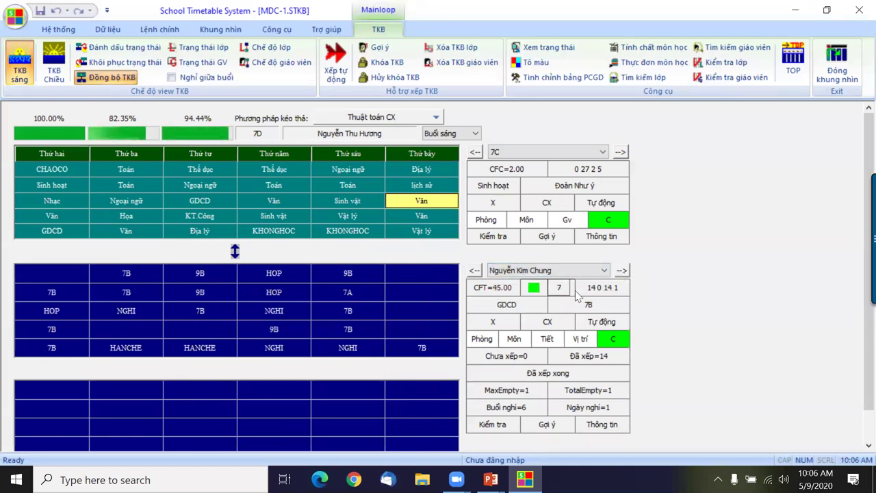
left_click(621, 272)
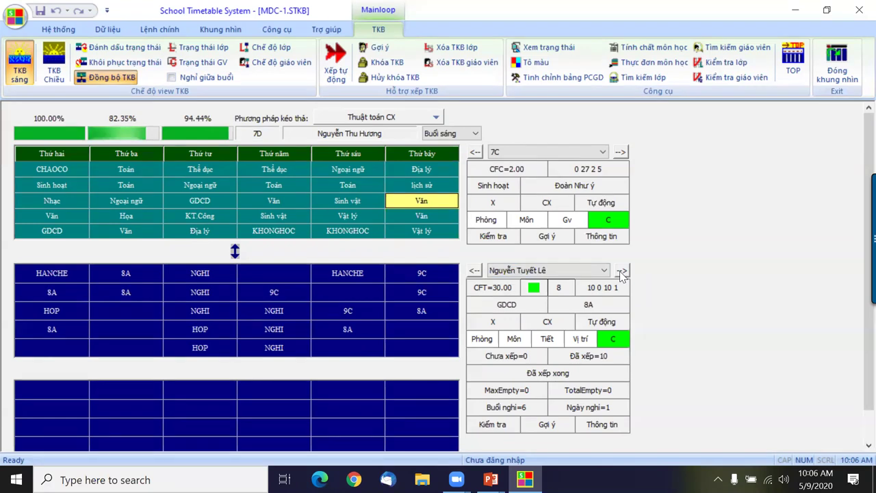
left_click(622, 272)
left_click(621, 272)
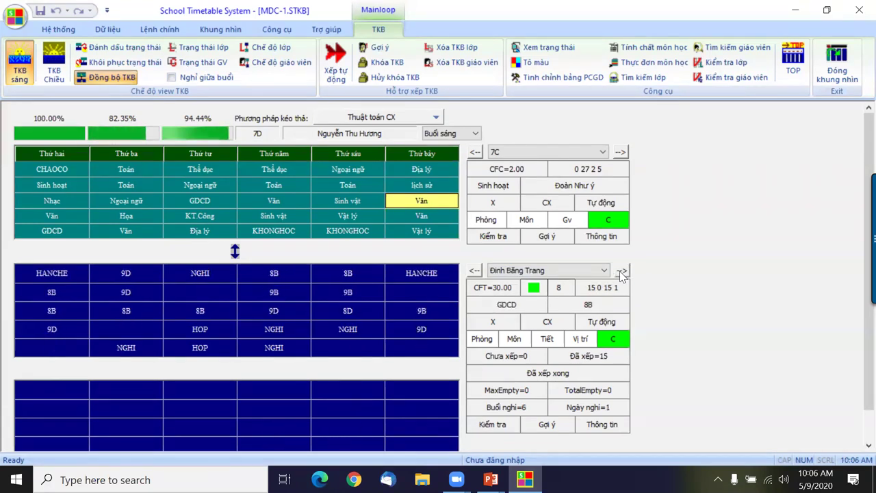
left_click(622, 272)
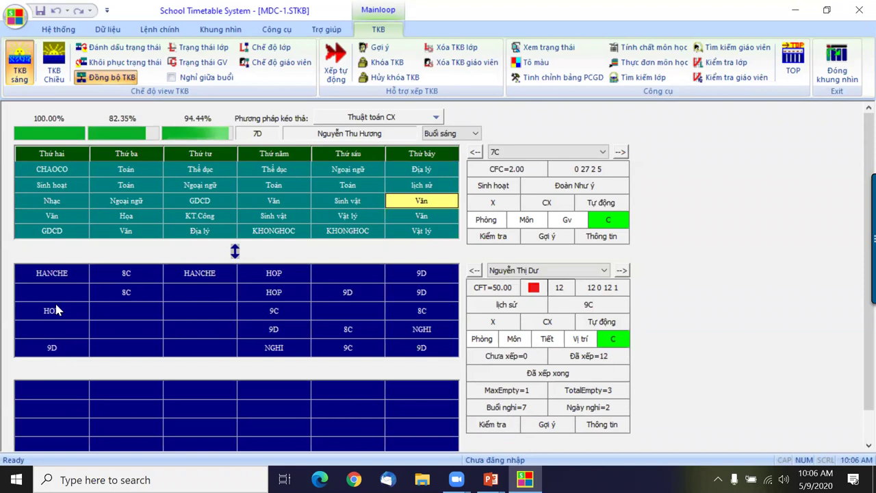
Select the teacher's fifth Monday period with class 9D and open the choice of drag-and-drop methods
left_click(52, 351)
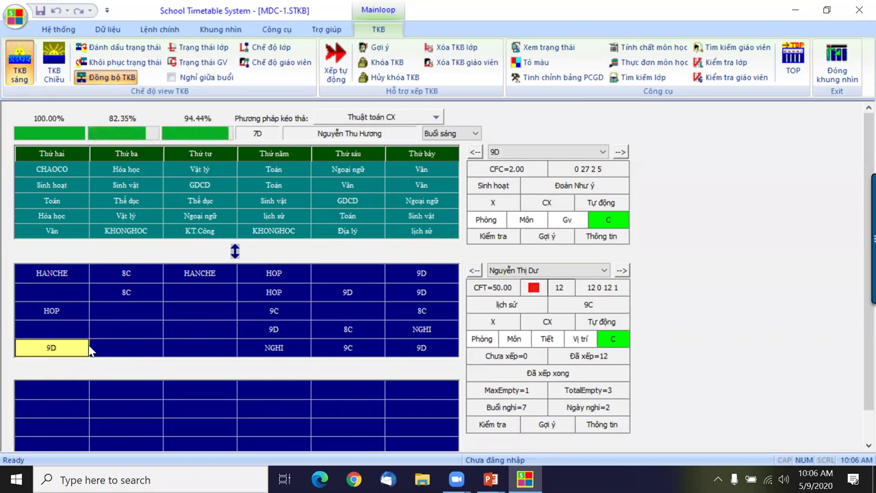
left_click(383, 122)
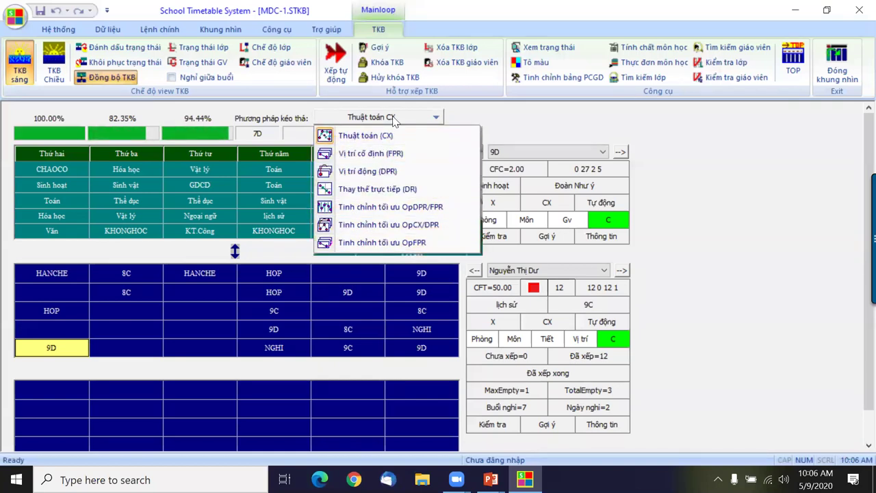